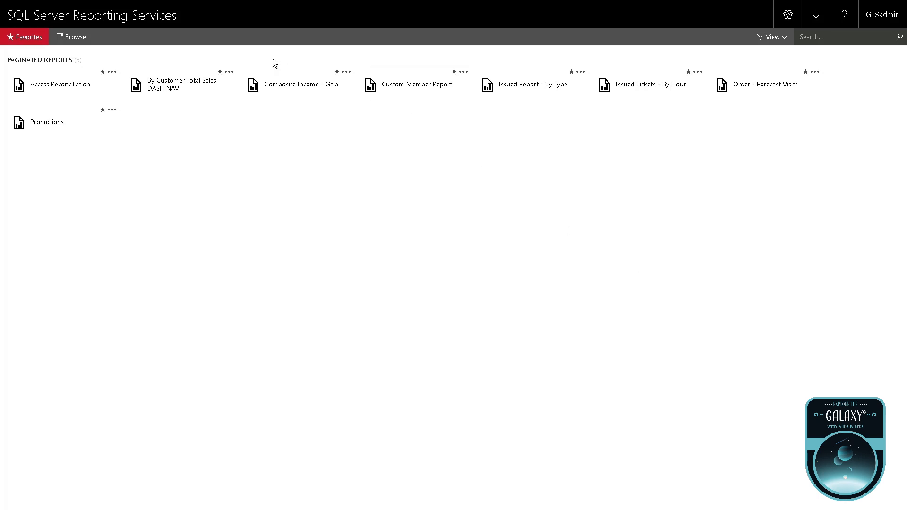
Step: Open the Composite Income - Galaxy report from the favorites and look through both of its pages
click(298, 89)
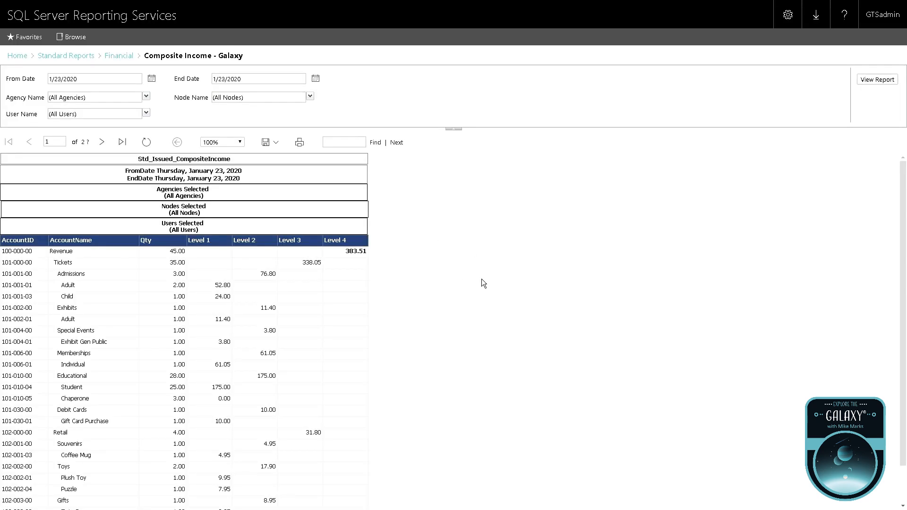
scroll(481, 293, down, 1)
click(103, 142)
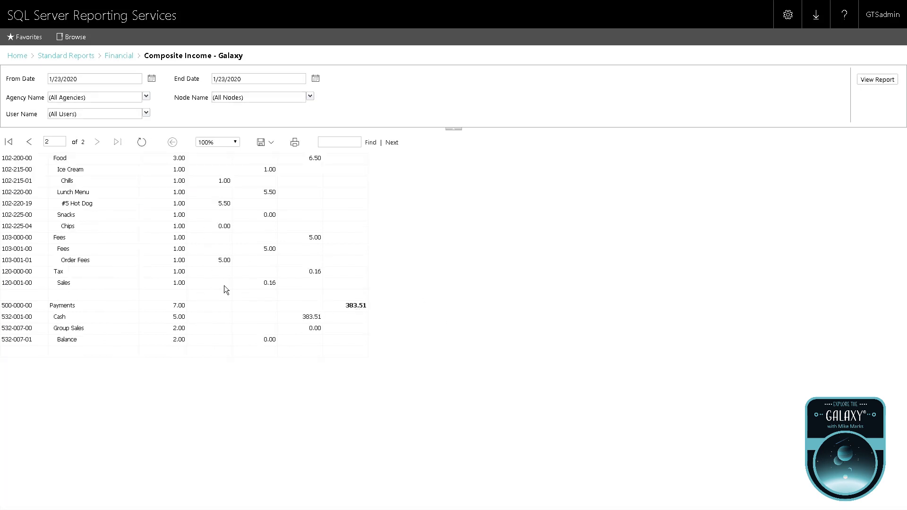
click(29, 142)
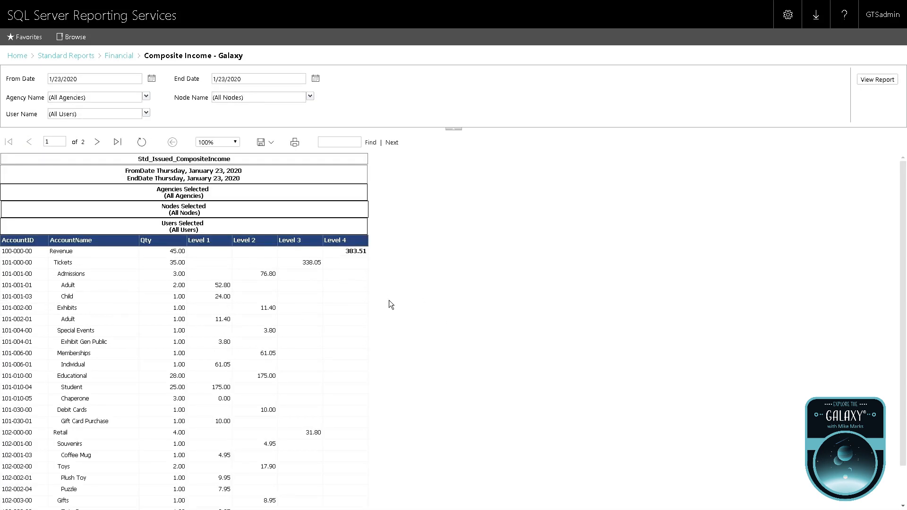
Step: View the export formats offered for the Composite Income report and return to the favorite reports
click(266, 146)
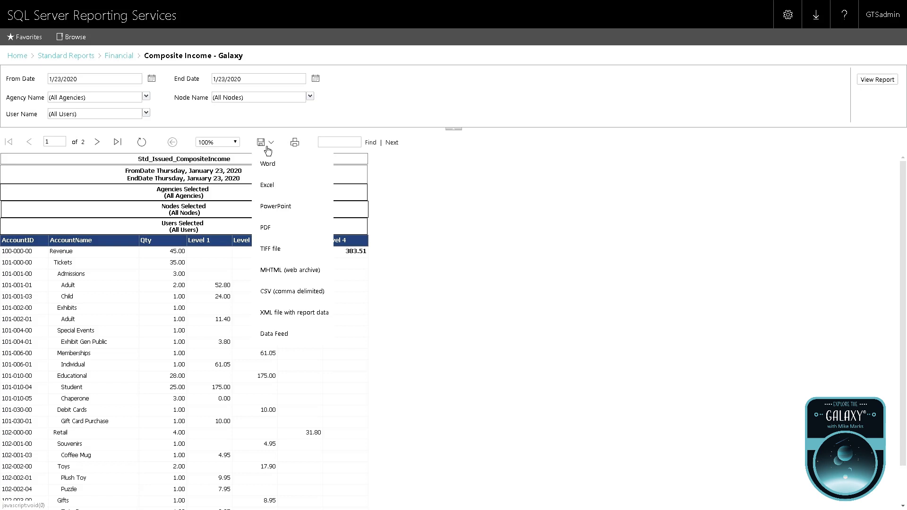
click(609, 231)
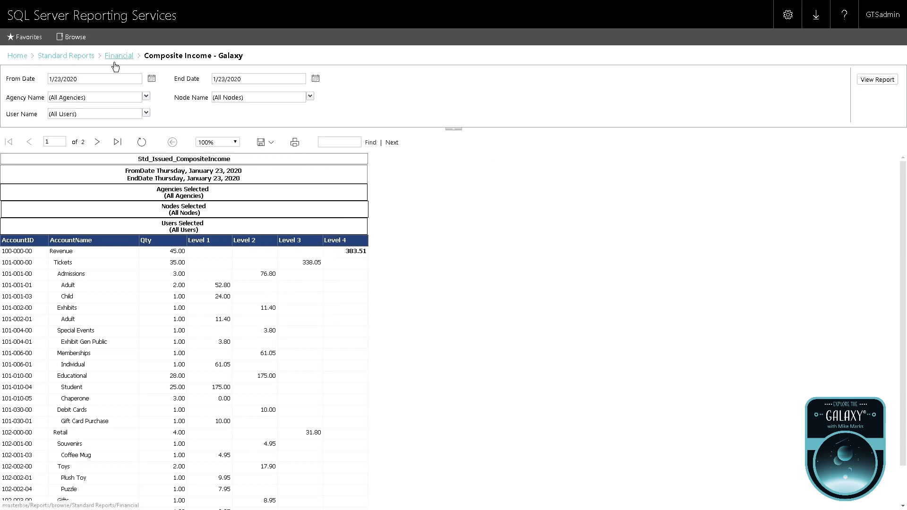
click(8, 40)
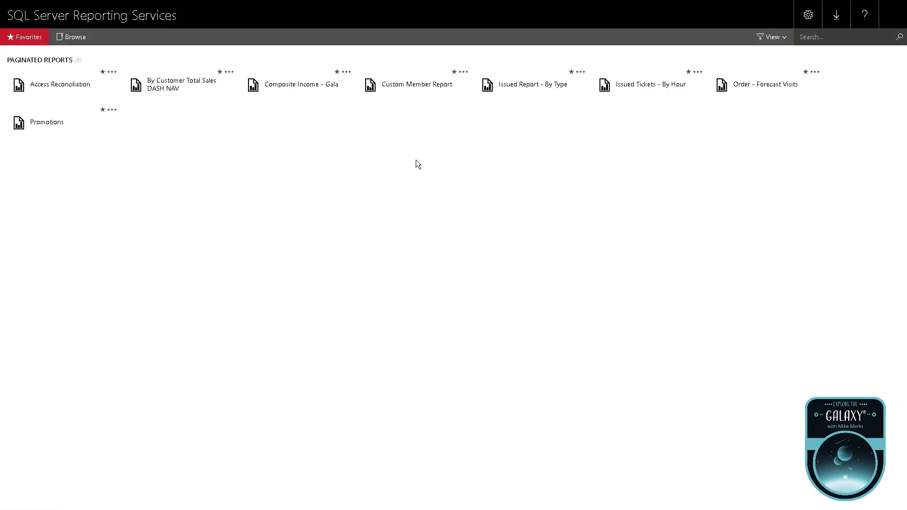
Step: Open the management page of the Composite Income - Galaxy report and start a new subscription for it
click(346, 72)
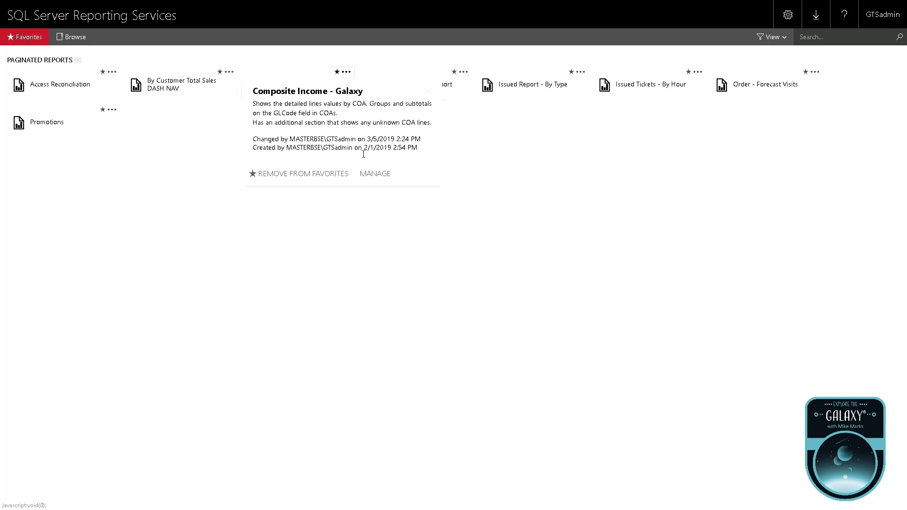
click(382, 182)
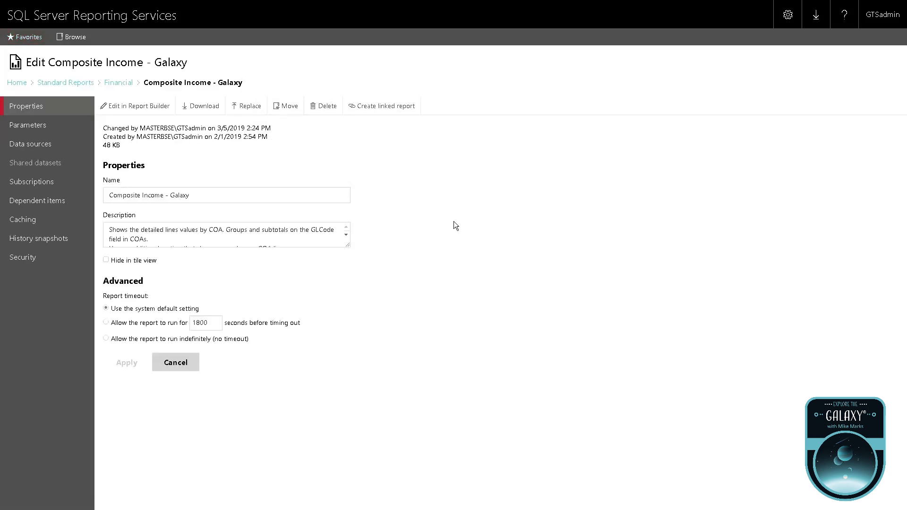
click(28, 183)
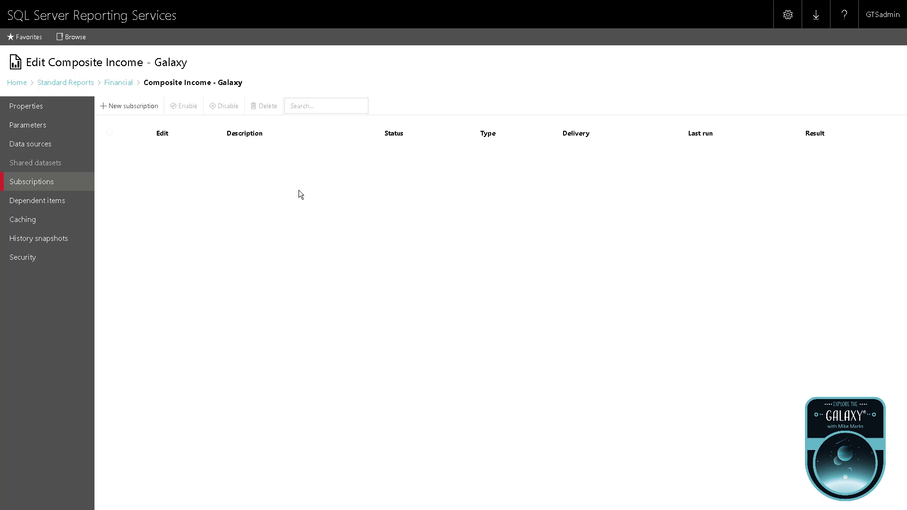
click(141, 110)
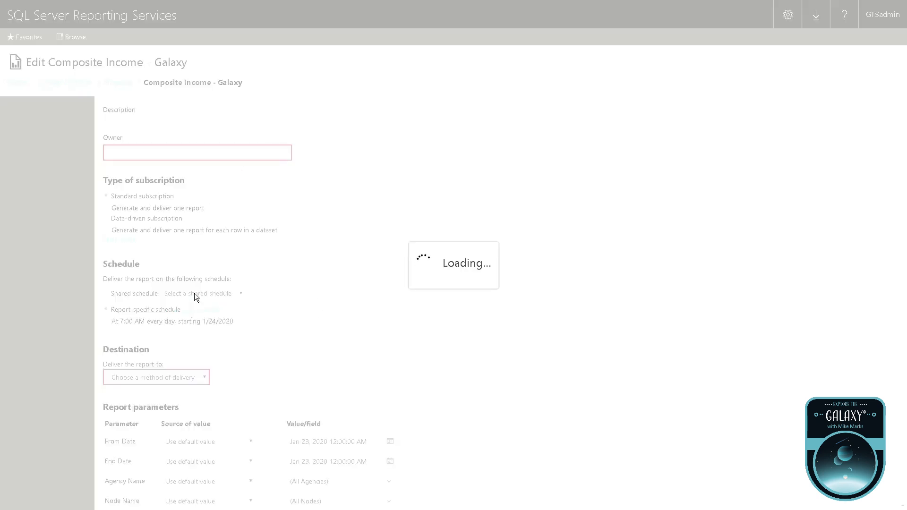
Step: Examine the new subscription's schedule, delivery methods and report parameters, and return to the favorites without creating it
scroll(371, 345, down, 3)
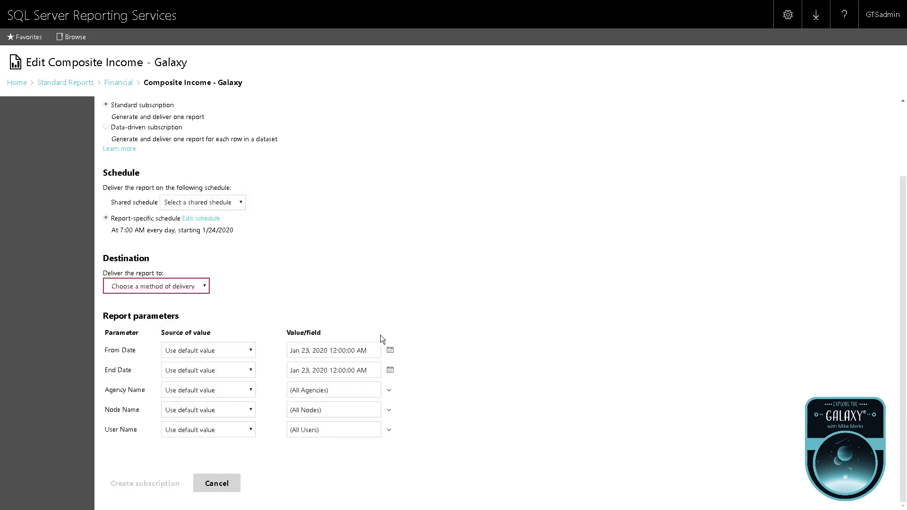
click(188, 290)
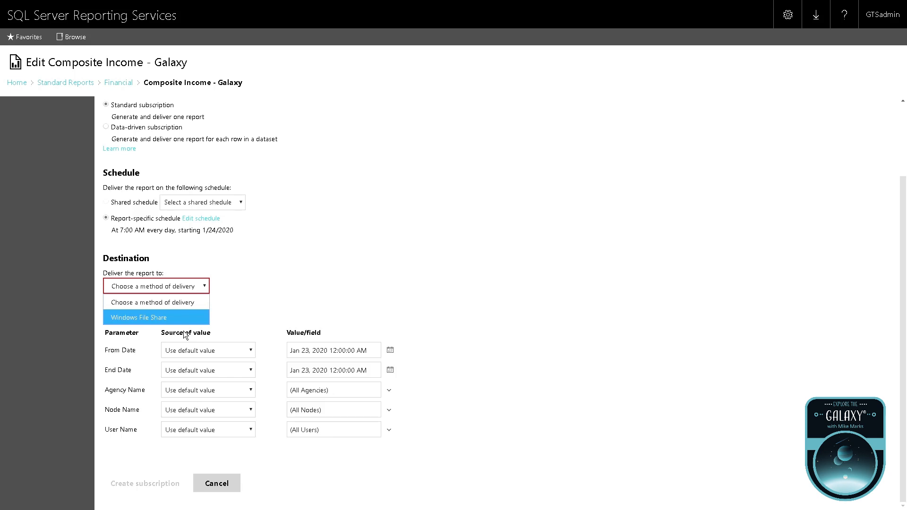
click(353, 274)
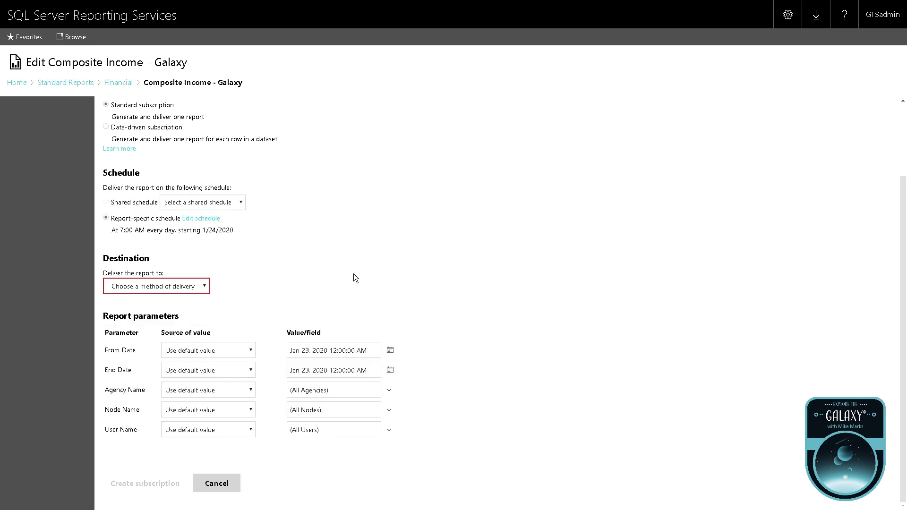
scroll(305, 305, up, 1)
scroll(306, 305, up, 1)
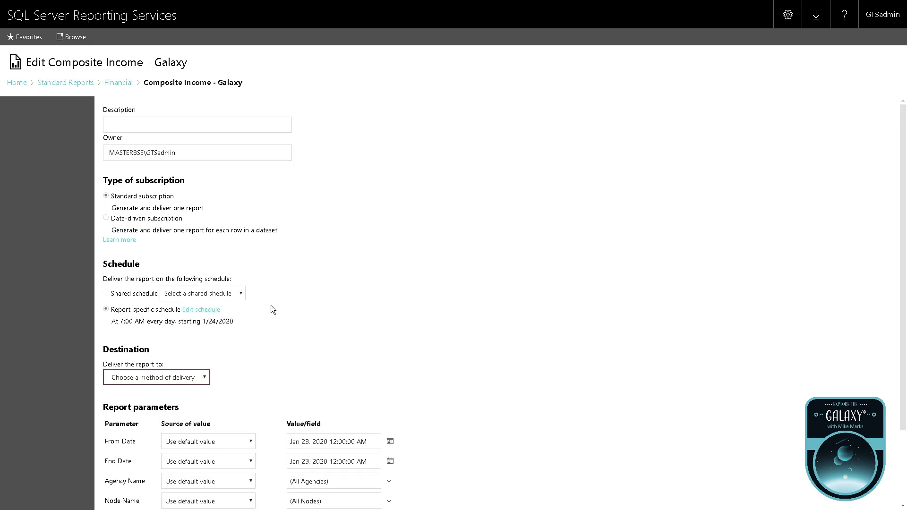
scroll(461, 325, down, 2)
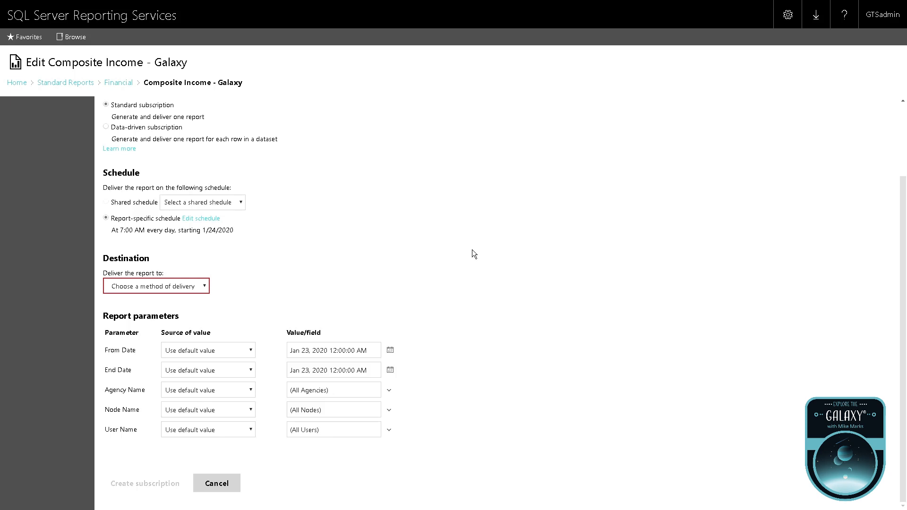
click(28, 49)
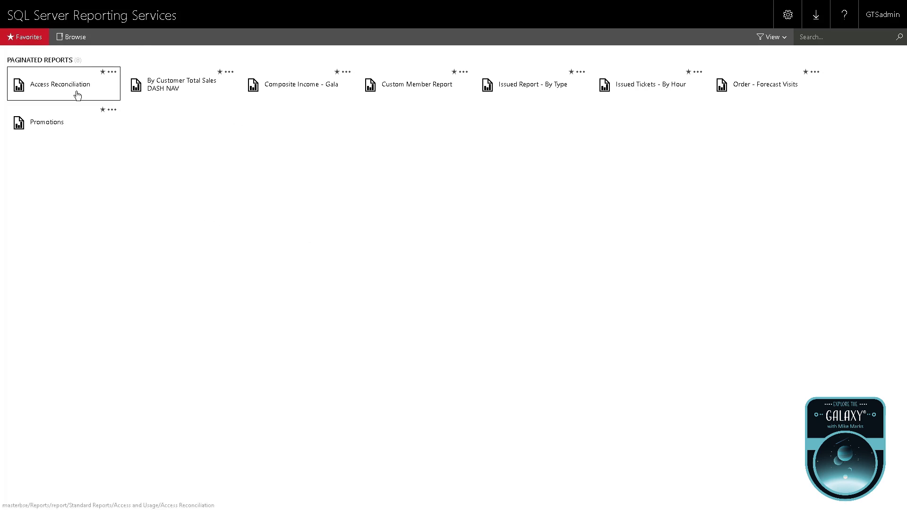
Step: Open the Access Reconciliation report's management page, read its description, and return to the favorites
mouse_move(80, 91)
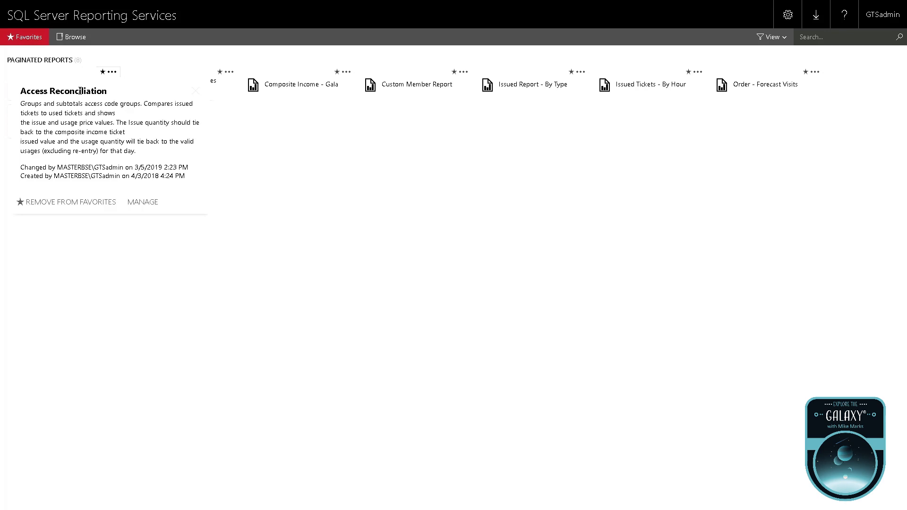
click(156, 209)
drag(195, 232, 163, 231)
click(183, 232)
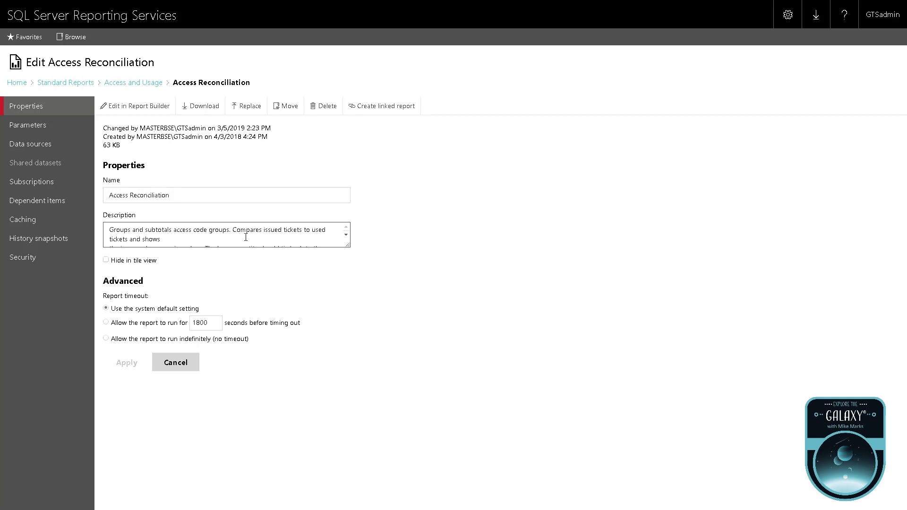
scroll(289, 240, down, 1)
scroll(304, 239, up, 1)
click(27, 38)
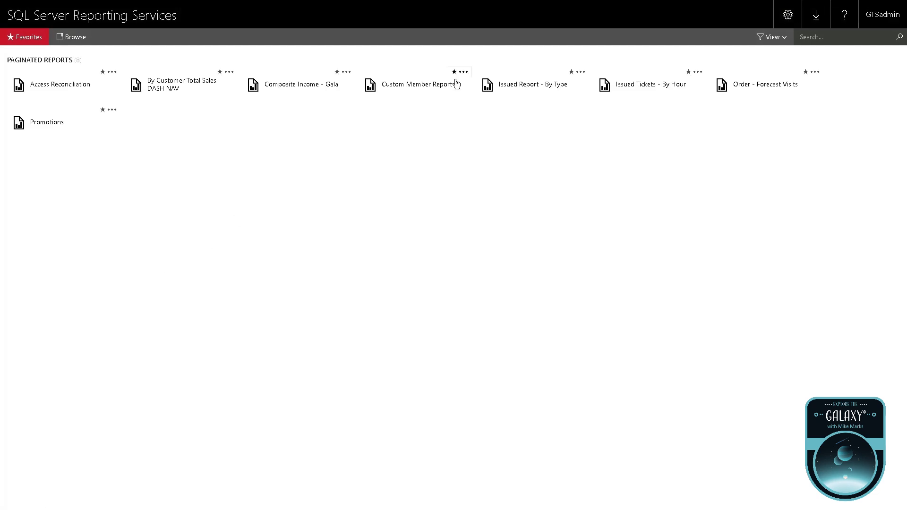
Step: Open Issued Report - By Type, try the Education option in its Item Group filter, and return to the favorites
click(526, 98)
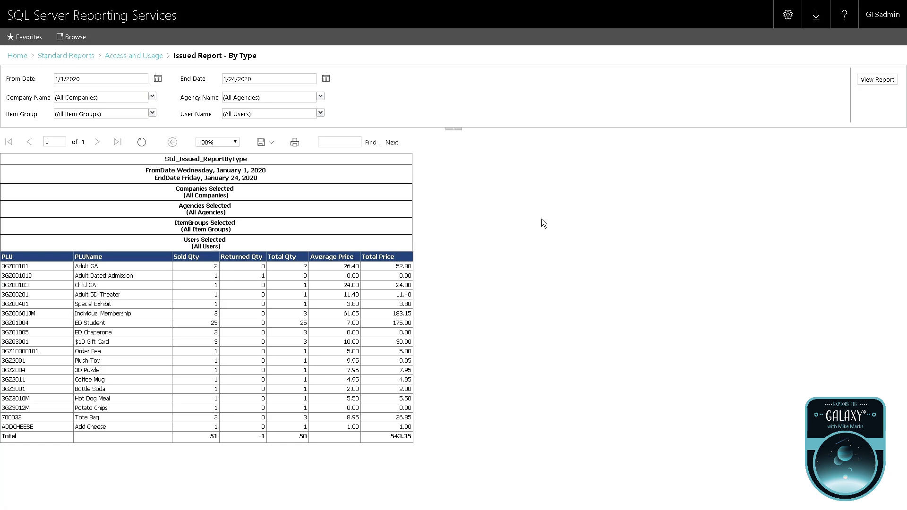
click(158, 119)
mouse_move(145, 150)
mouse_down()
mouse_move(150, 187)
mouse_move(159, 149)
mouse_up()
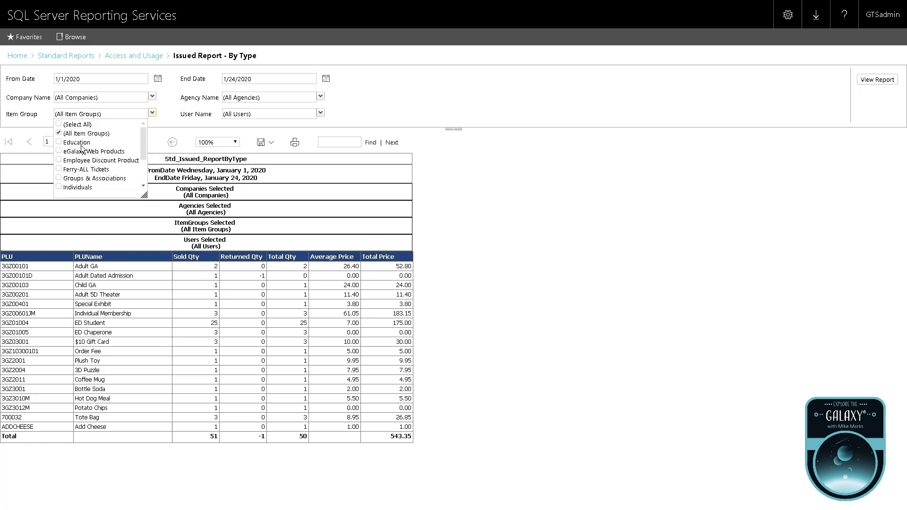
click(63, 143)
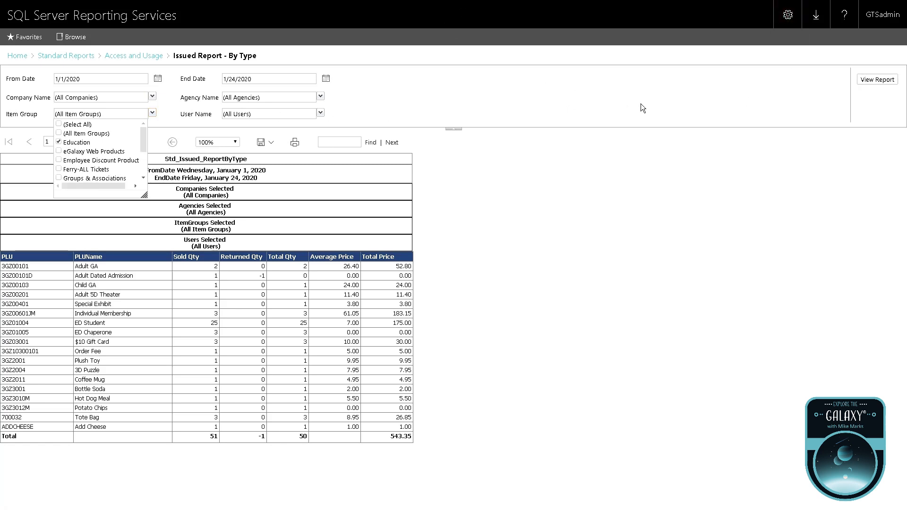
click(60, 144)
click(540, 288)
click(23, 42)
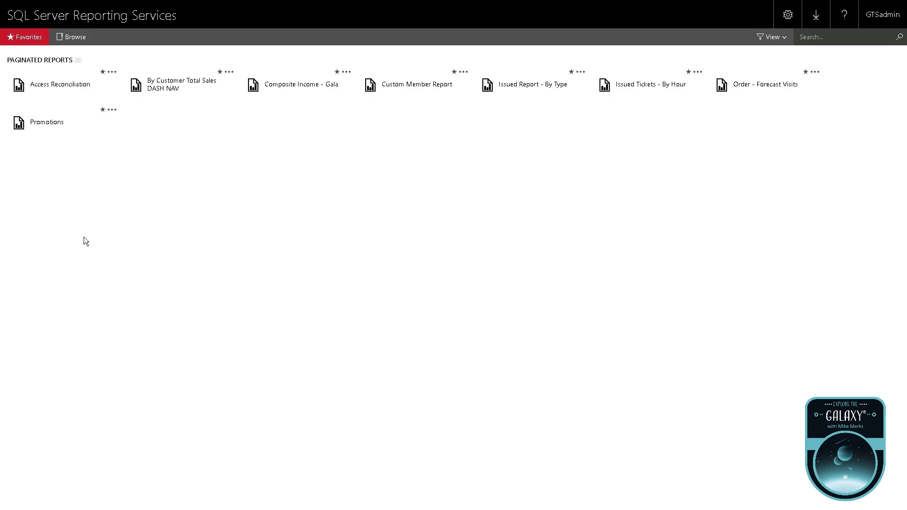
Step: Open the Promotions report and run it with a From Date of 1/1/2020
click(64, 137)
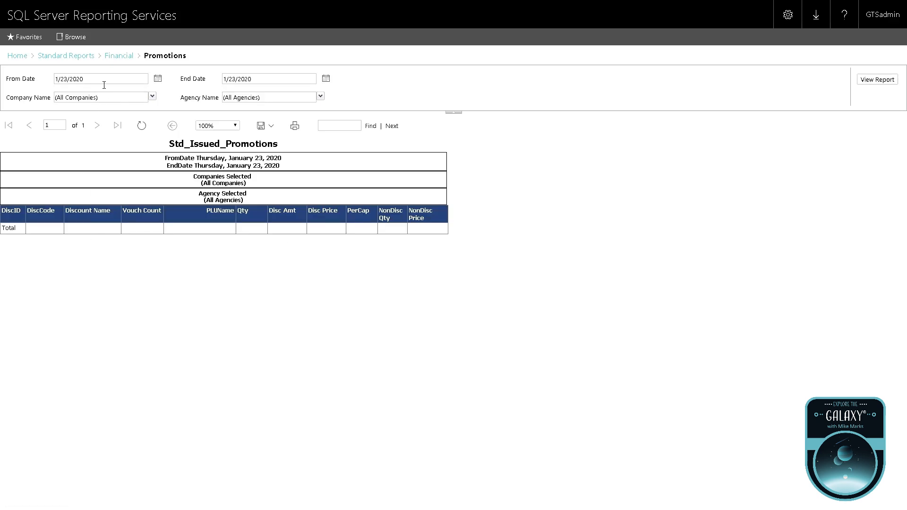
click(158, 79)
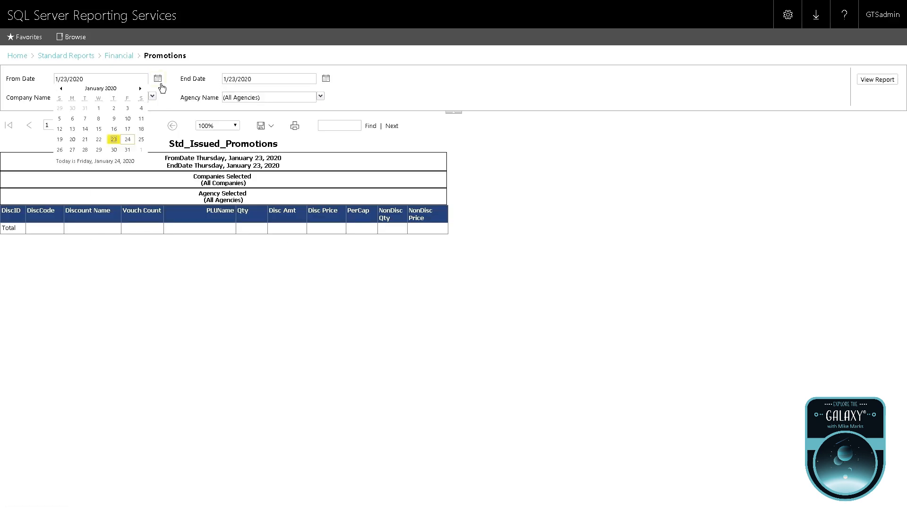
click(99, 108)
click(895, 81)
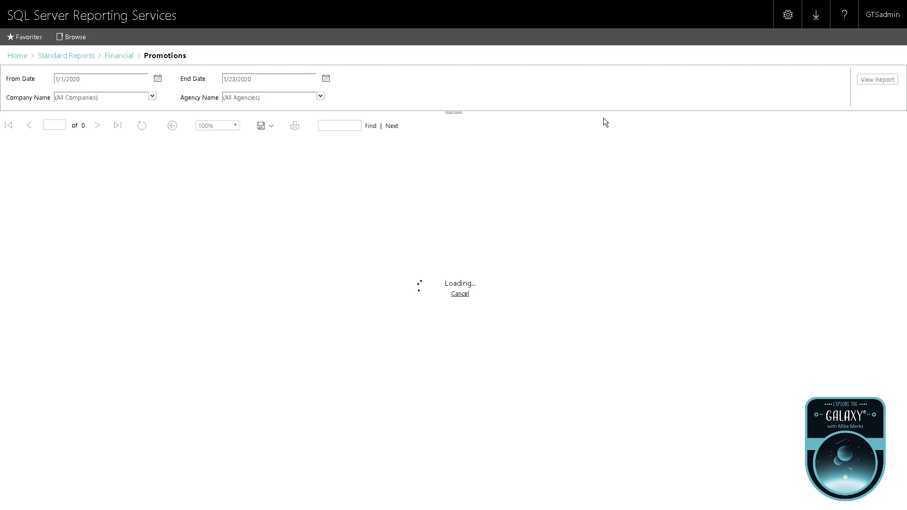
Step: Set the Promotions report's From Date to 1/1/2019 and run it again
click(138, 86)
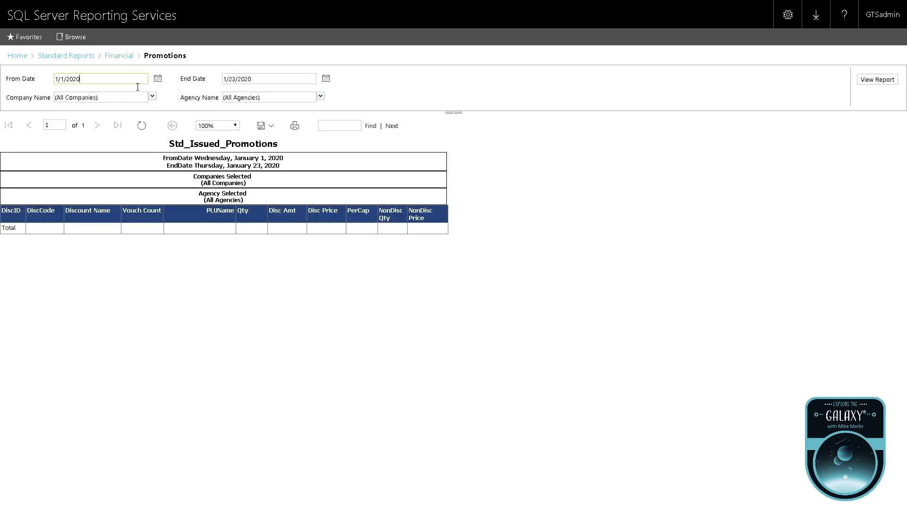
text(19)
drag(123, 84, 71, 83)
text(2019)
click(896, 81)
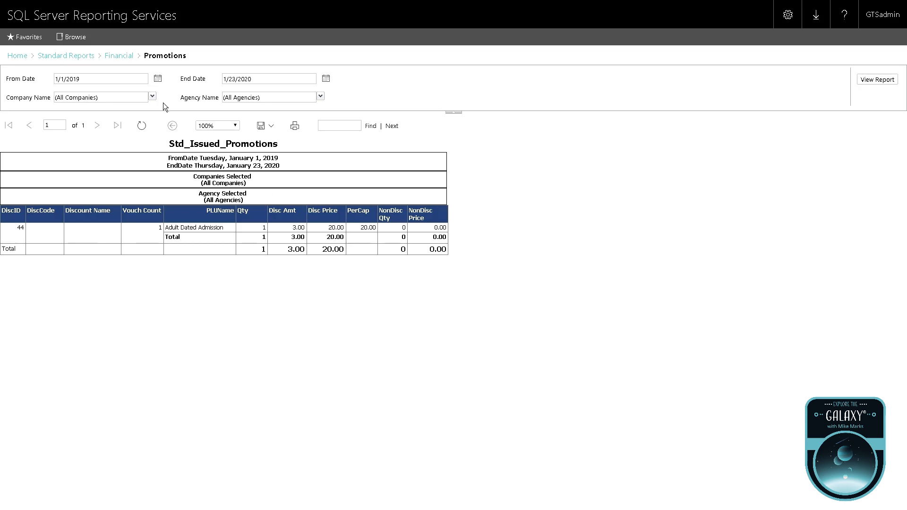
Step: Open the Custom Member Report from the favorites and go to its Custom BSE Reports folder
click(23, 42)
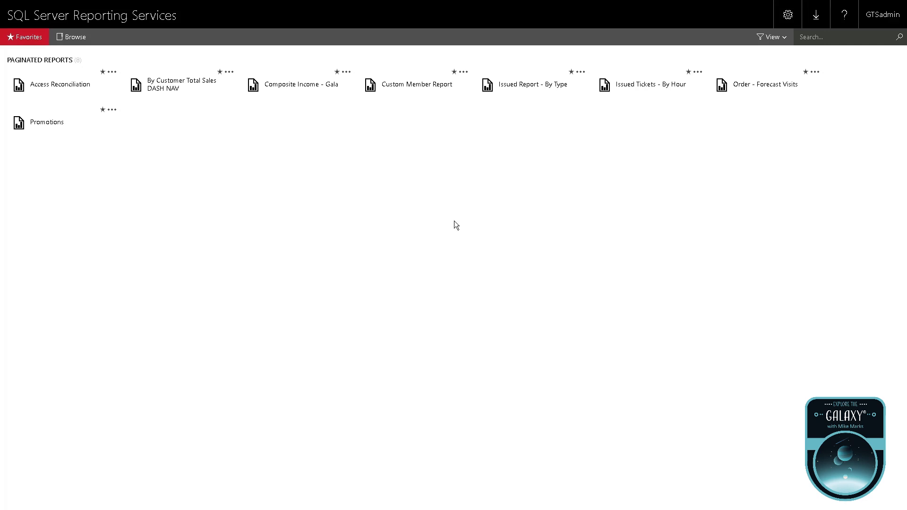
click(417, 97)
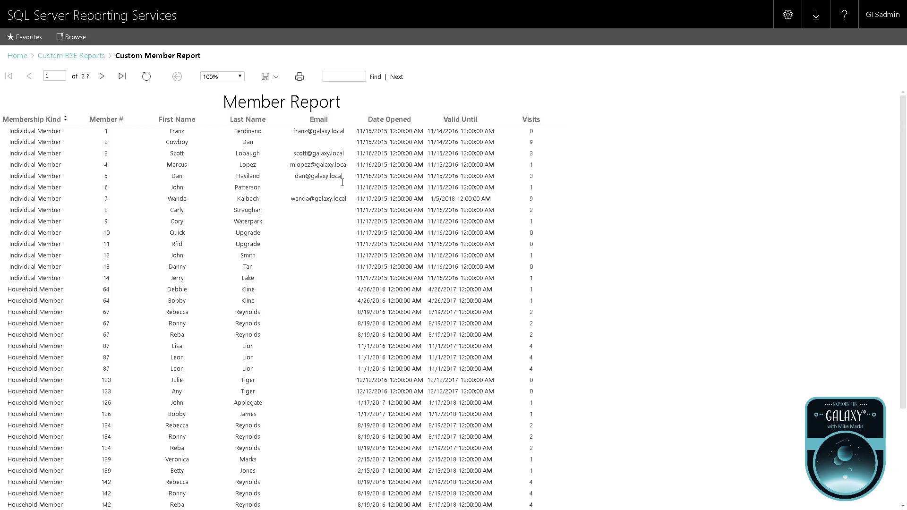
click(84, 65)
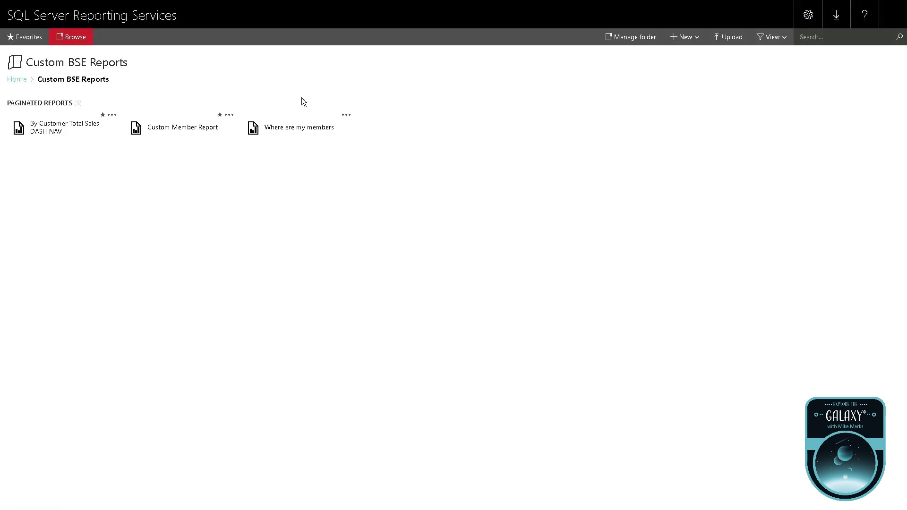
Step: Open the Custom Member Report for editing in a maximized Report Builder window and select the [Email] data cell
click(231, 116)
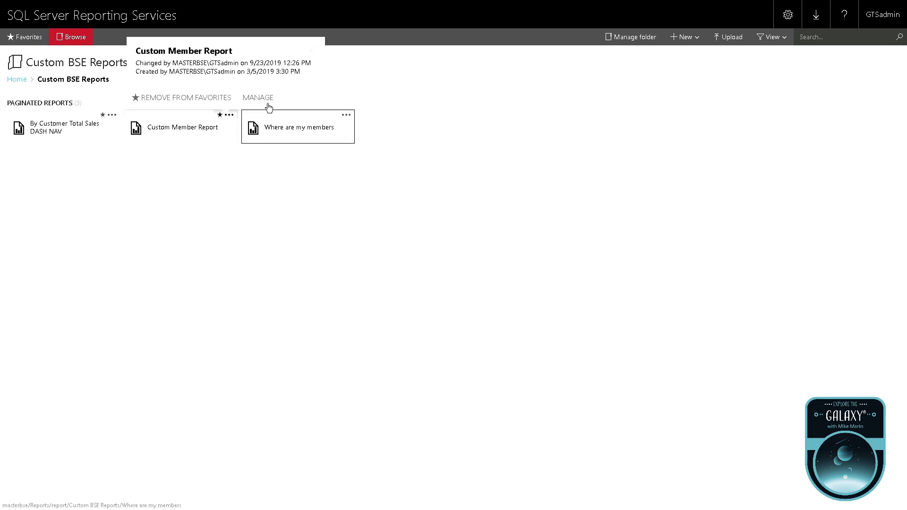
click(268, 105)
click(133, 109)
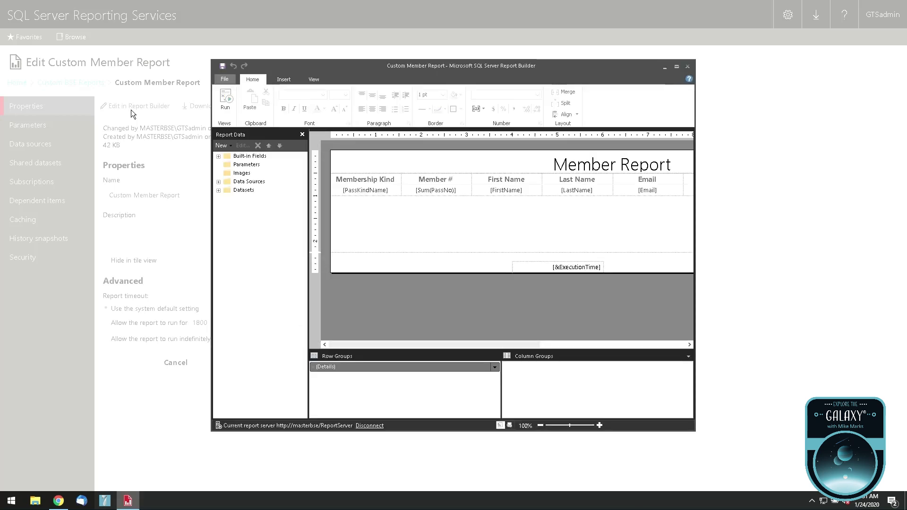
click(677, 67)
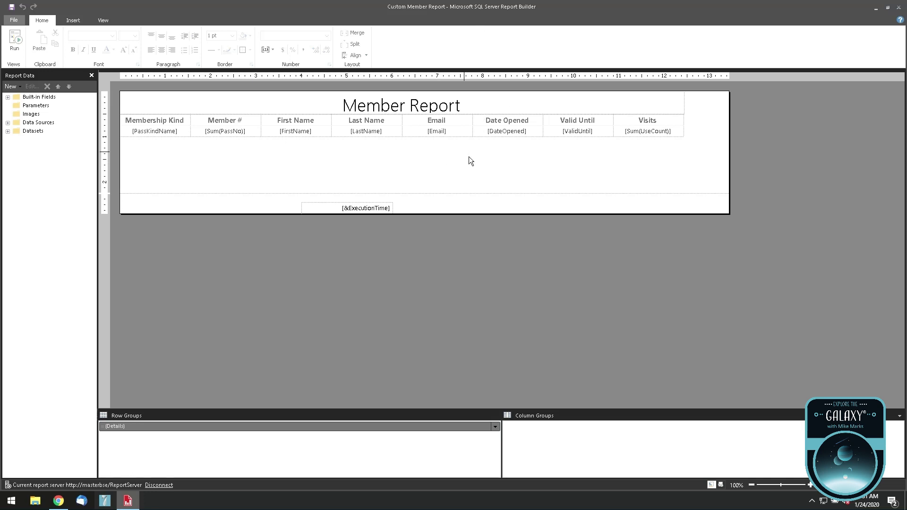
click(461, 135)
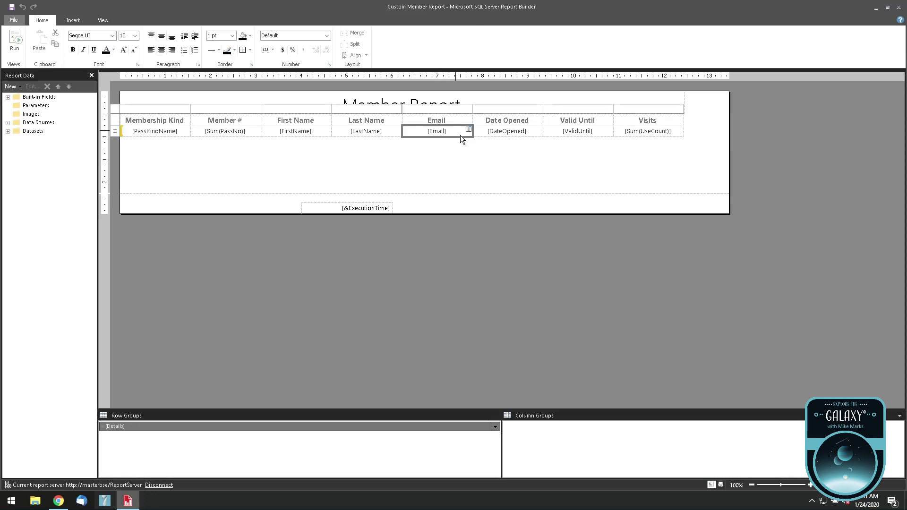
Step: Insert a column directly after the Email column in the member table and assign the Phone field to it
right_click(460, 135)
mouse_move(520, 239)
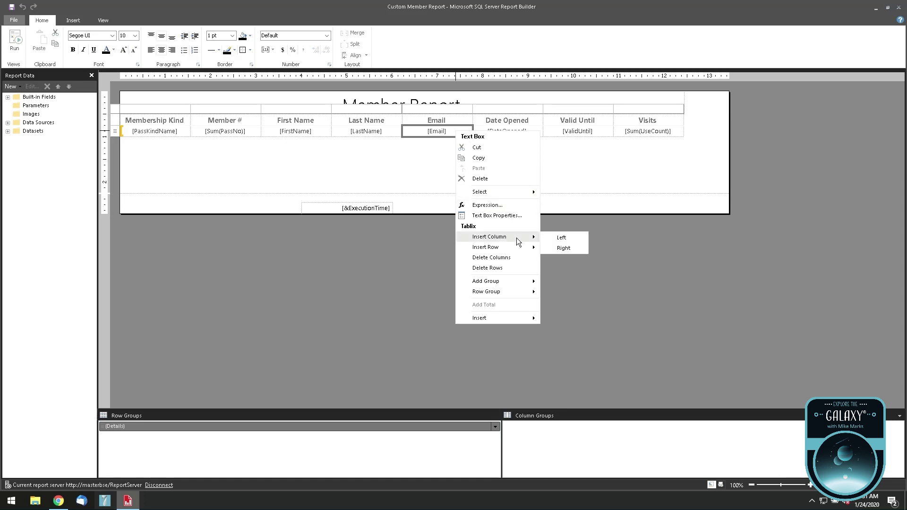
click(569, 251)
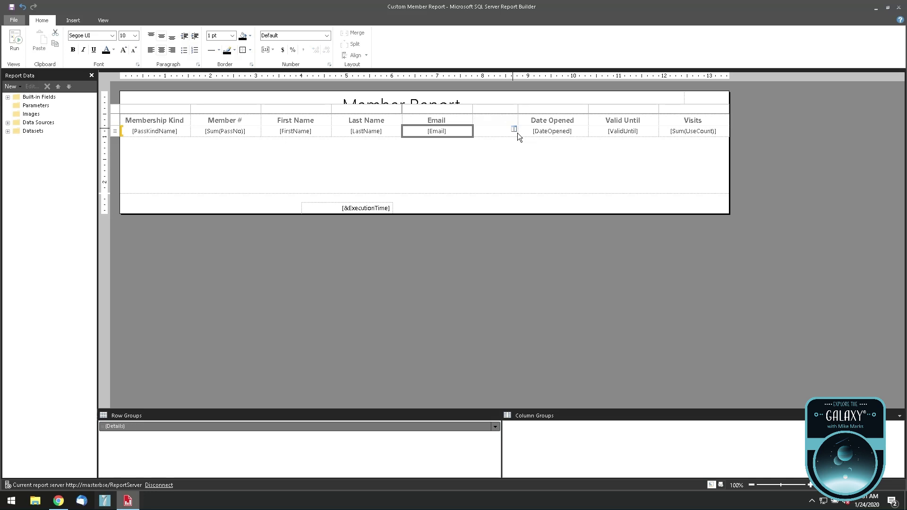
click(515, 130)
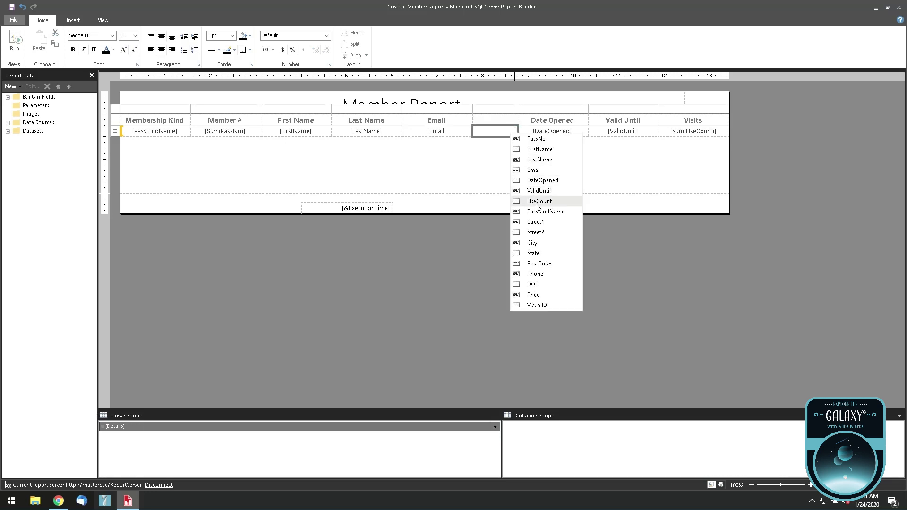
click(562, 274)
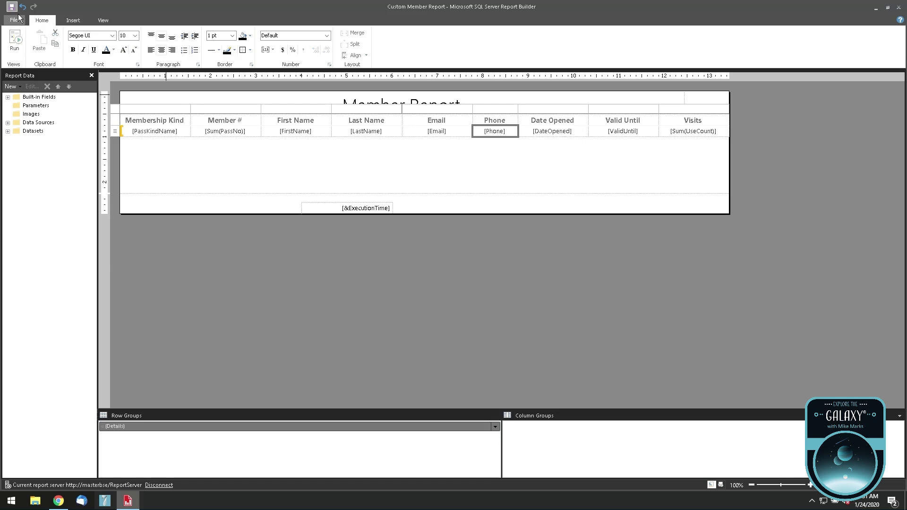
Step: Save and close the edited report, and run Custom Member Report from the Custom BSE Reports folder to check its Phone column
click(900, 9)
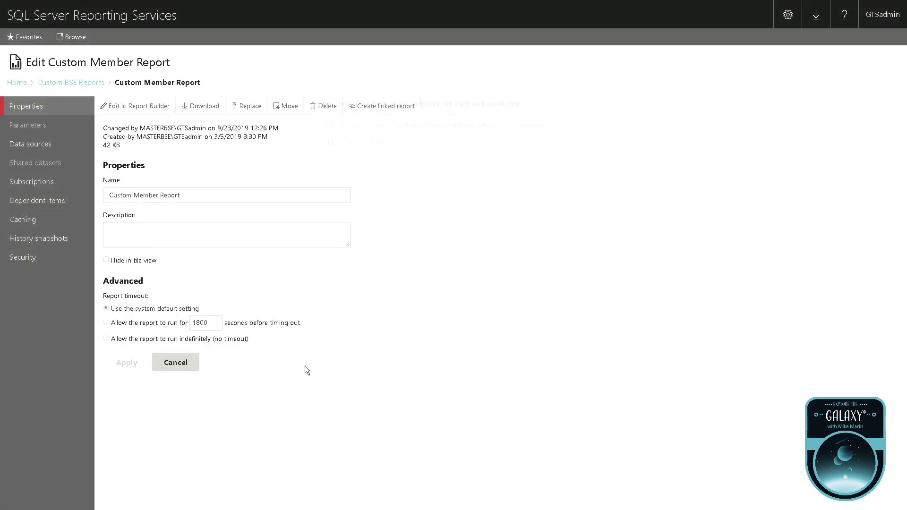
click(79, 92)
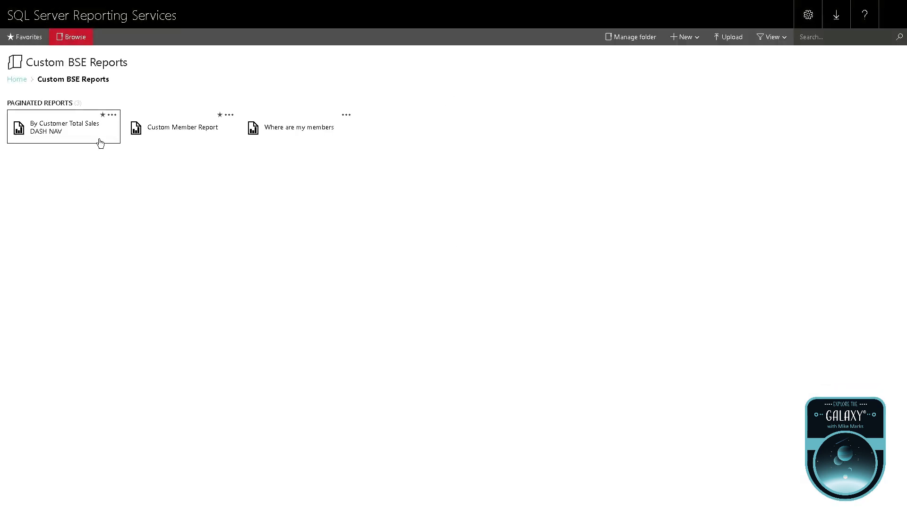
click(180, 134)
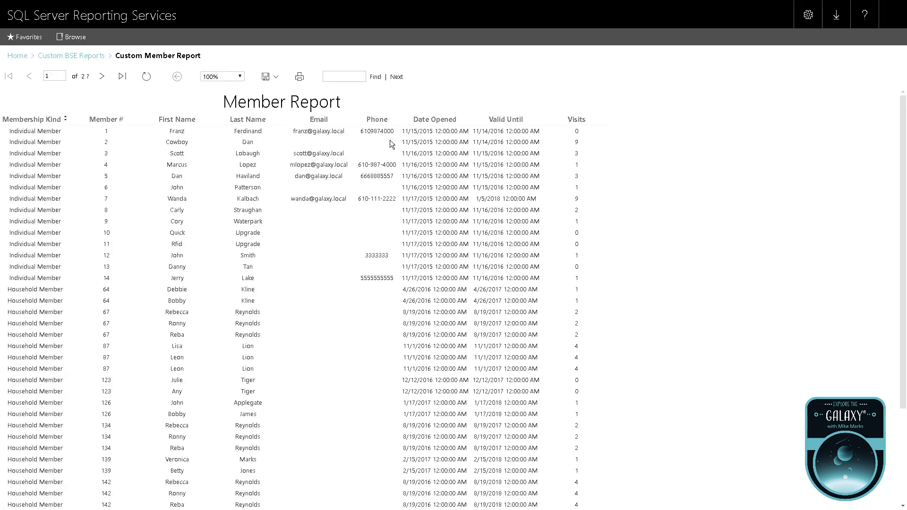
double_click(387, 133)
click(388, 184)
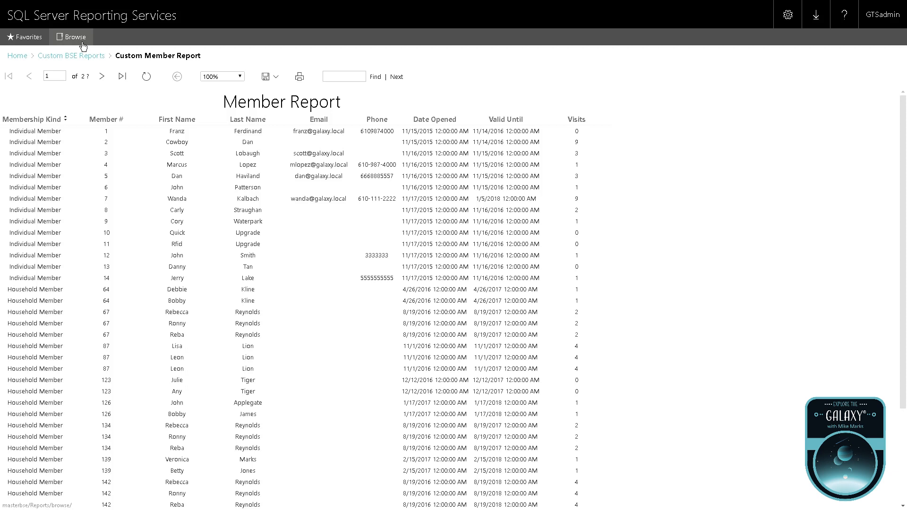
Step: Search Windows for "report", launch Report Builder and dismiss its startup dialogs
key(super)
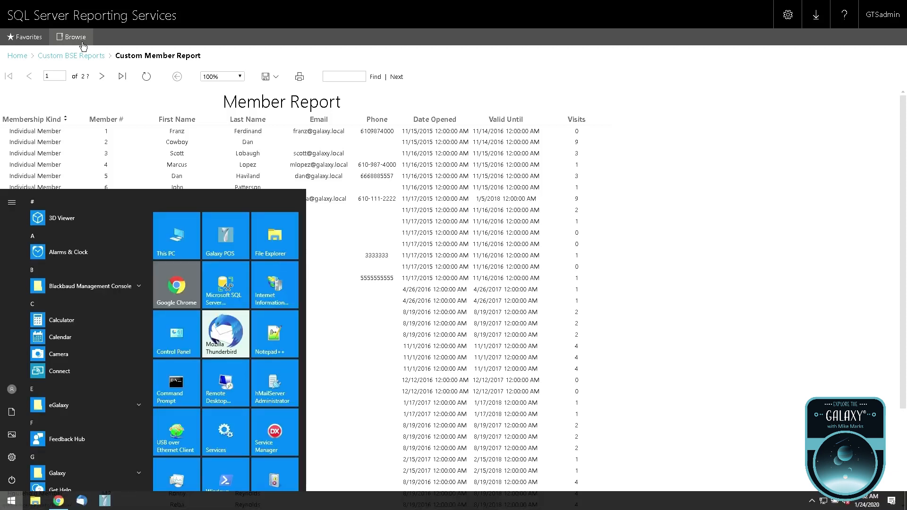
text(re[prt)
key(BackSpace)
key(BackSpace)
key(BackSpace)
key(BackSpace)
text(port)
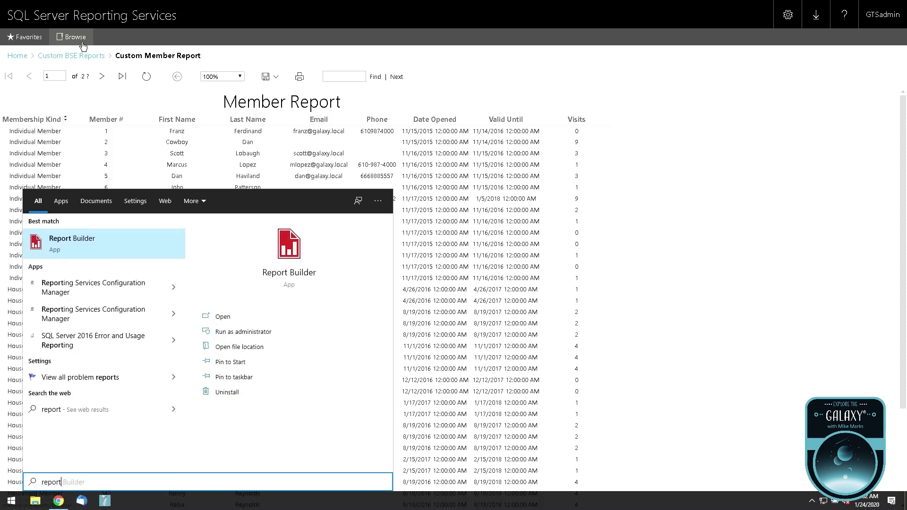
key(Return)
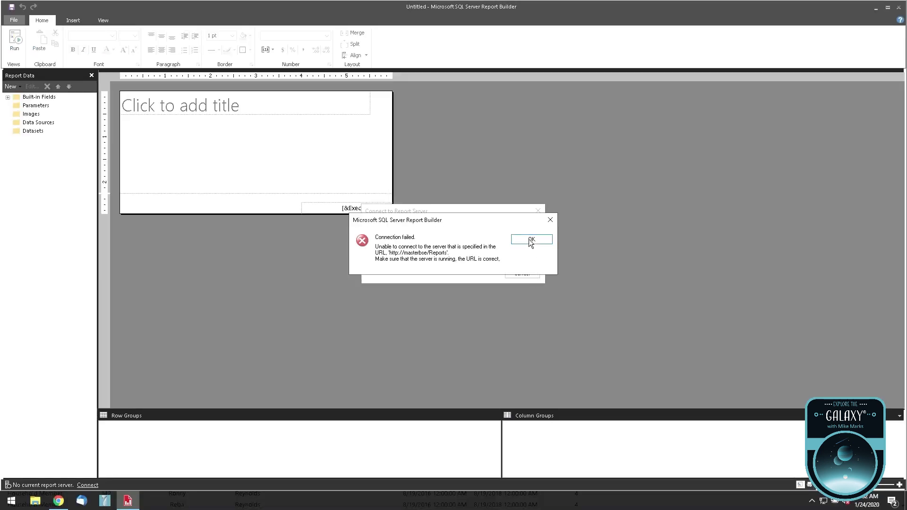
click(530, 240)
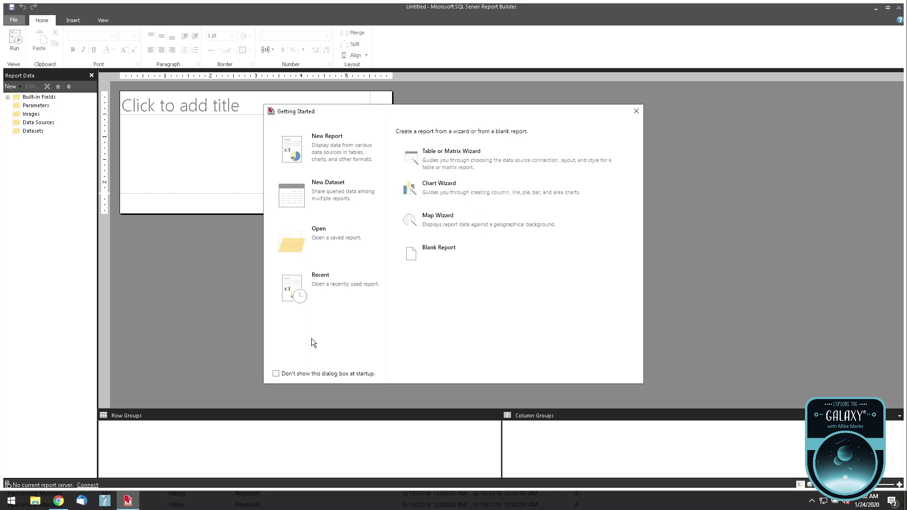
click(637, 112)
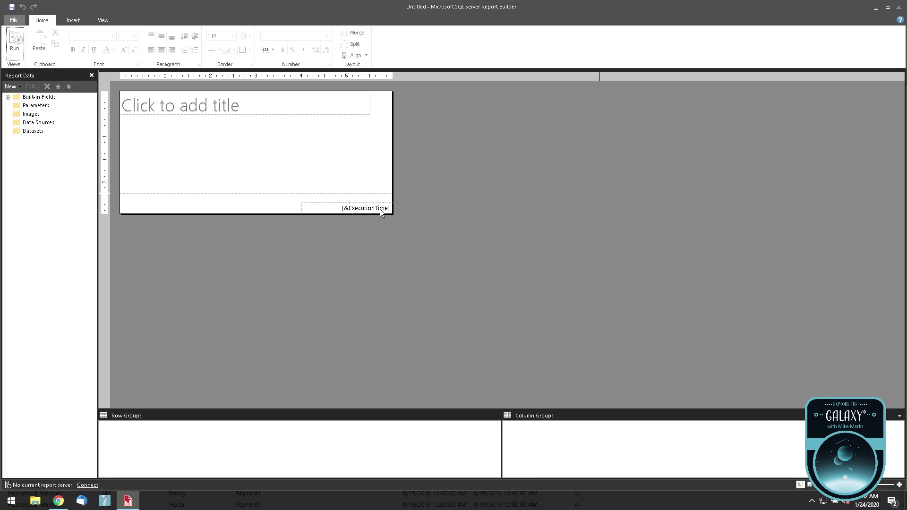
click(94, 486)
click(536, 253)
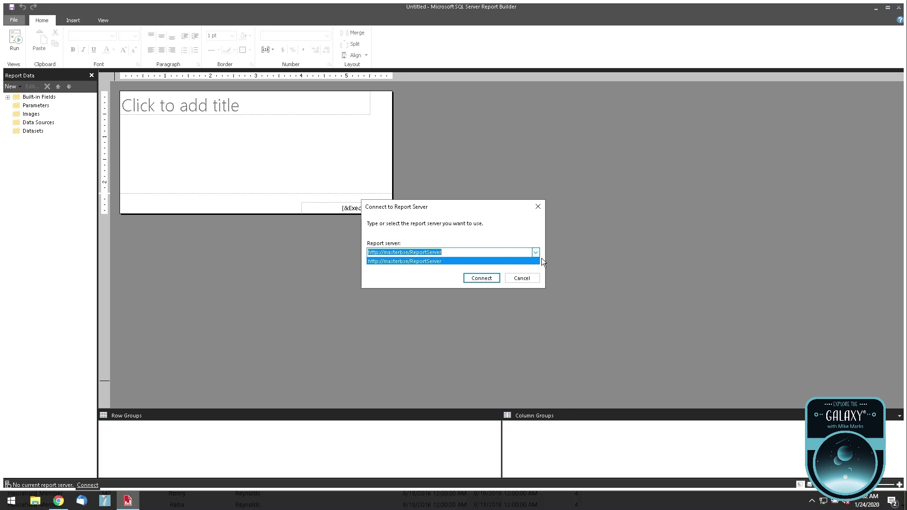
click(453, 264)
click(487, 284)
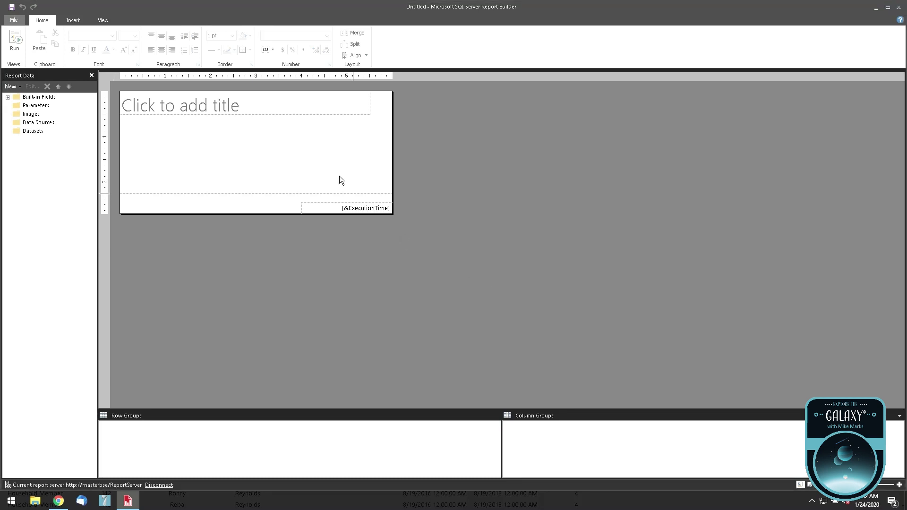
Step: Start a new report with the Table or Matrix Wizard and choose to create a dataset
click(14, 20)
click(35, 53)
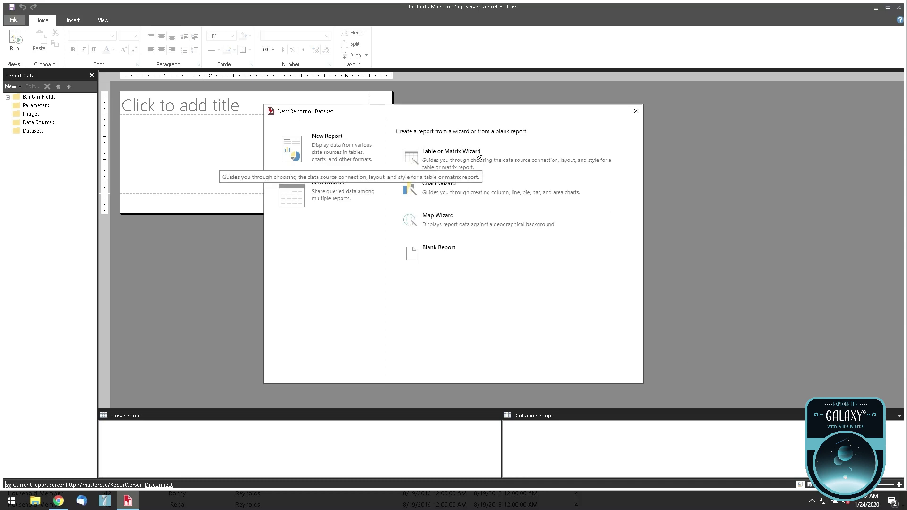
click(492, 161)
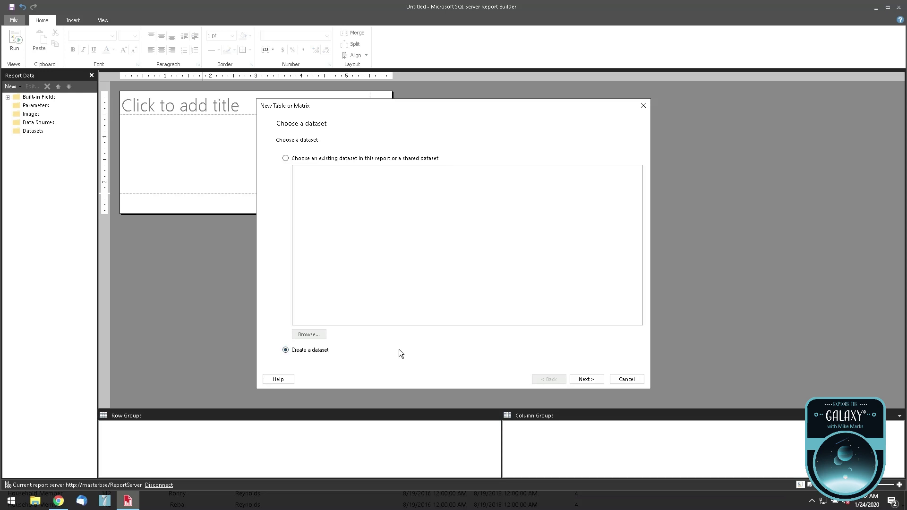
click(594, 383)
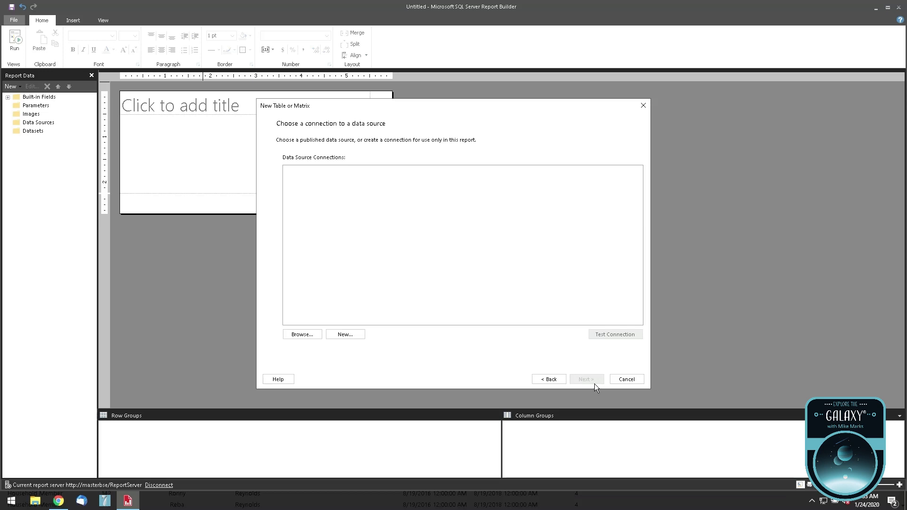
Step: Choose the ReportingPlus connection from the server's Data Sources folder and test it
click(302, 334)
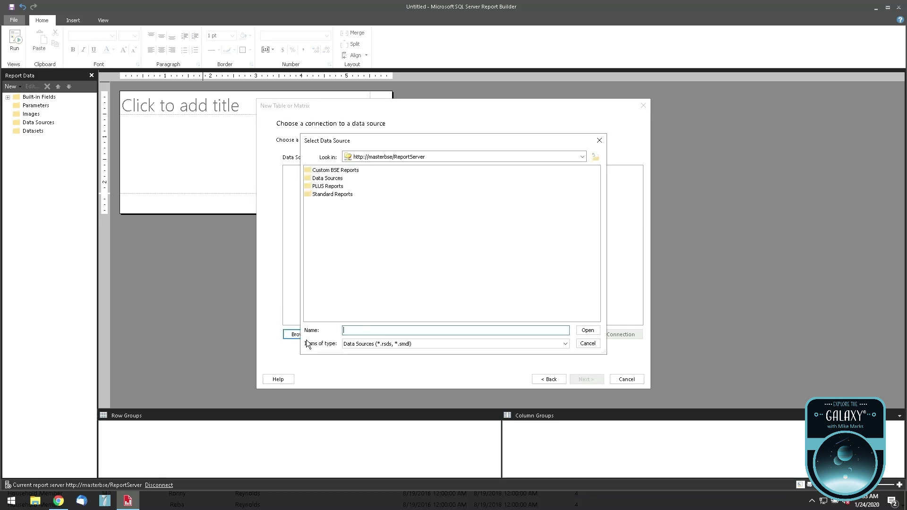
double_click(331, 179)
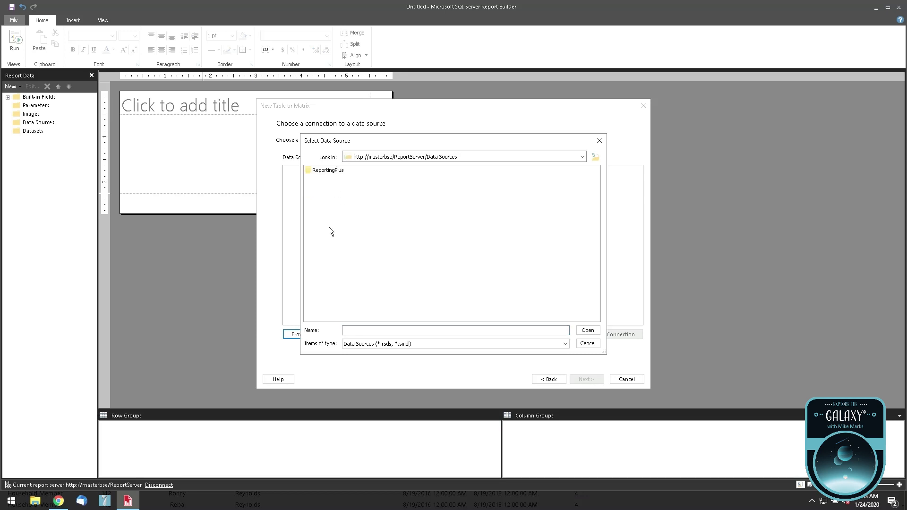
double_click(332, 175)
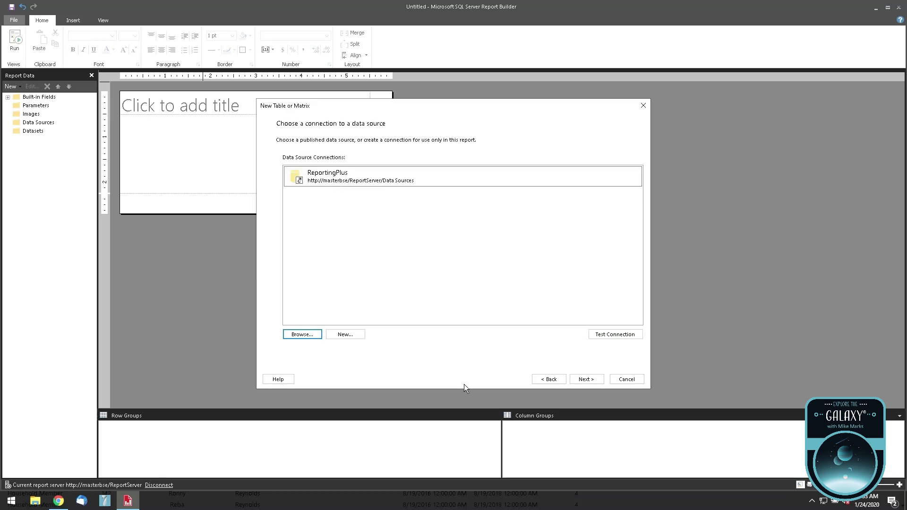
click(617, 335)
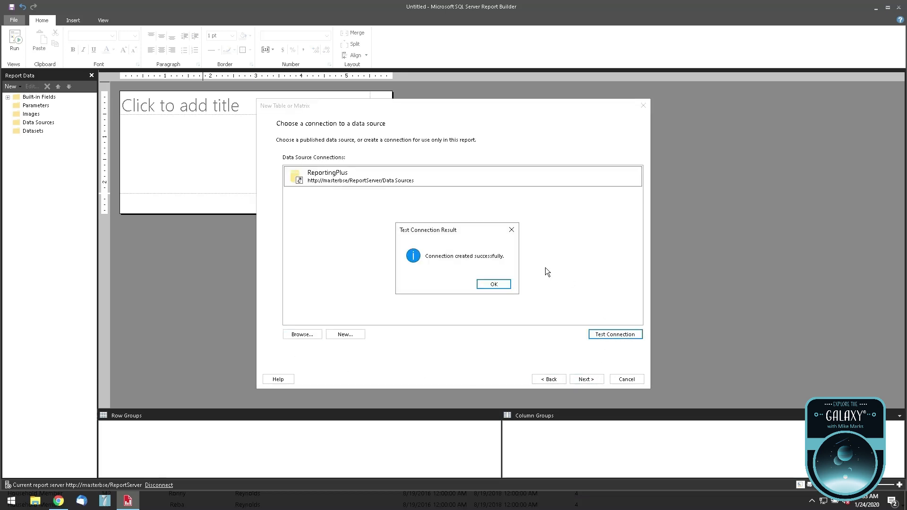
click(495, 284)
Step: Proceed to the query design using the current Windows user as the ReportingPlus data source credentials
click(594, 380)
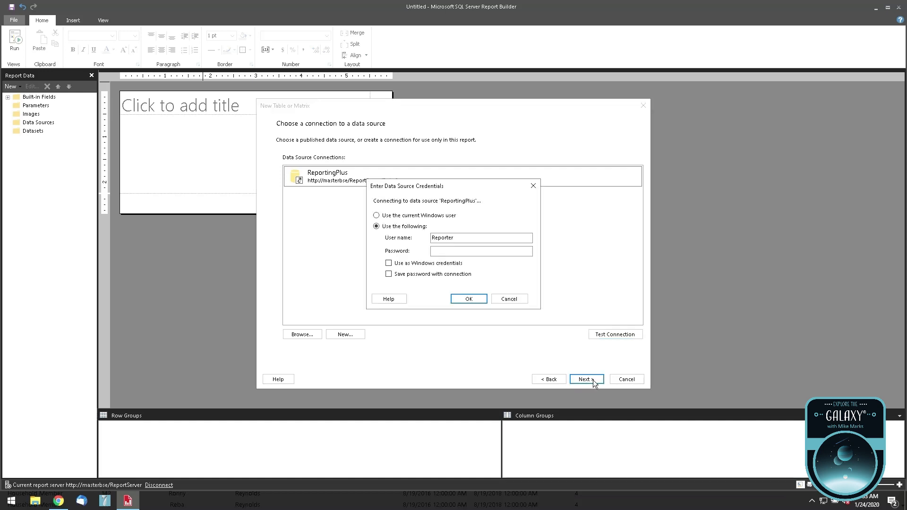
click(416, 216)
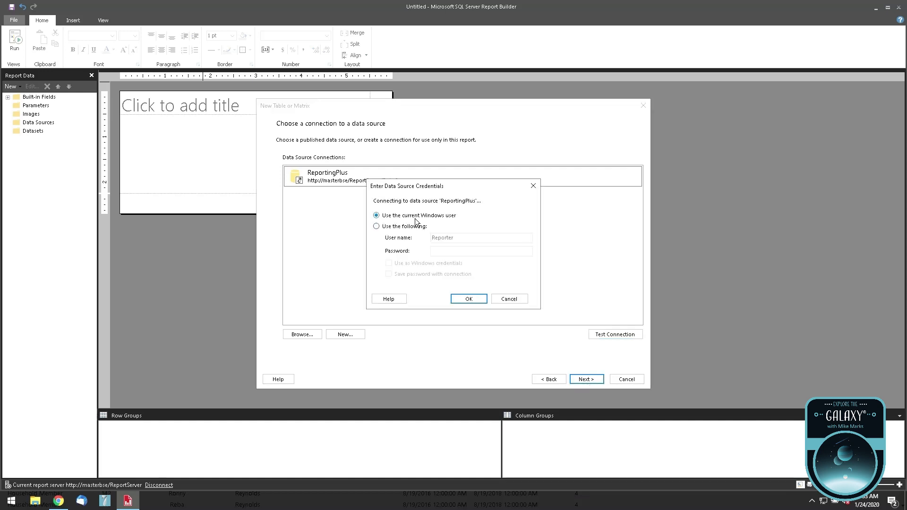
click(480, 302)
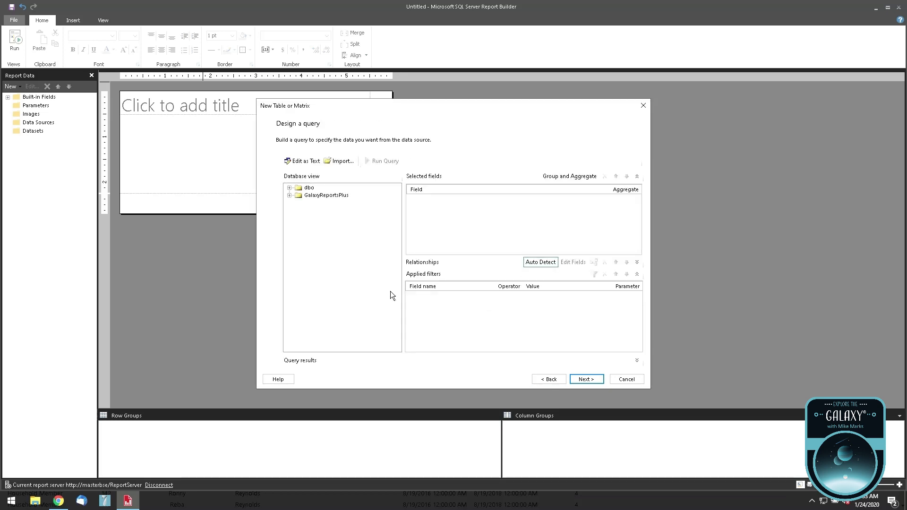
Step: Include all fields of the R_OrderData table from the GalaxyReportsPlus tables in the query and proceed to arranging fields
click(294, 201)
click(303, 205)
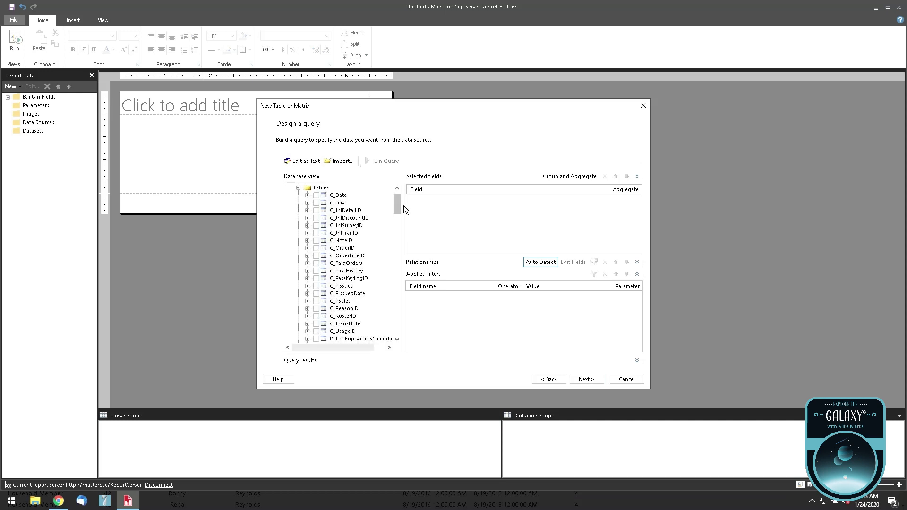
drag(403, 209, 409, 223)
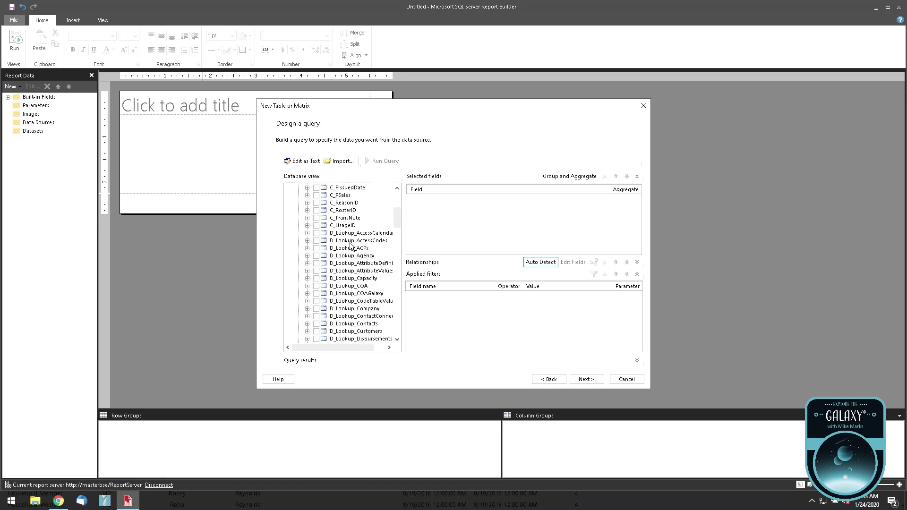
click(369, 234)
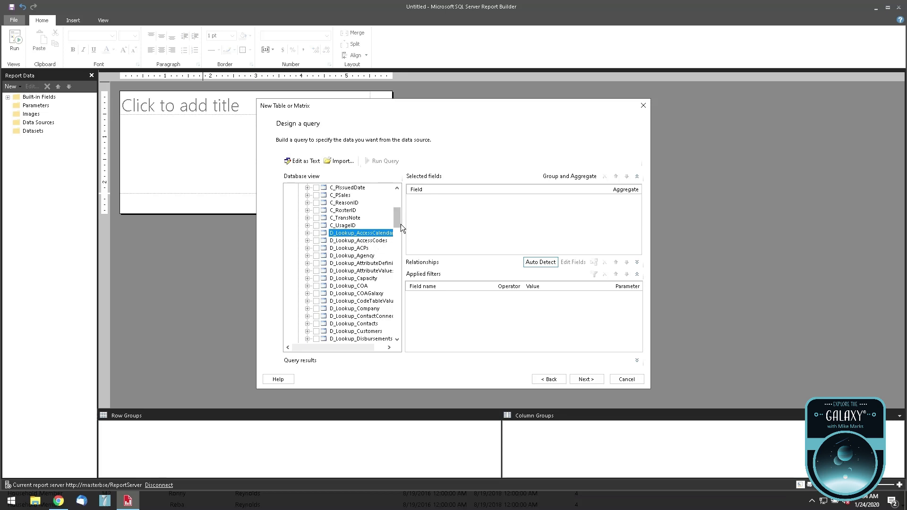
drag(401, 225, 404, 283)
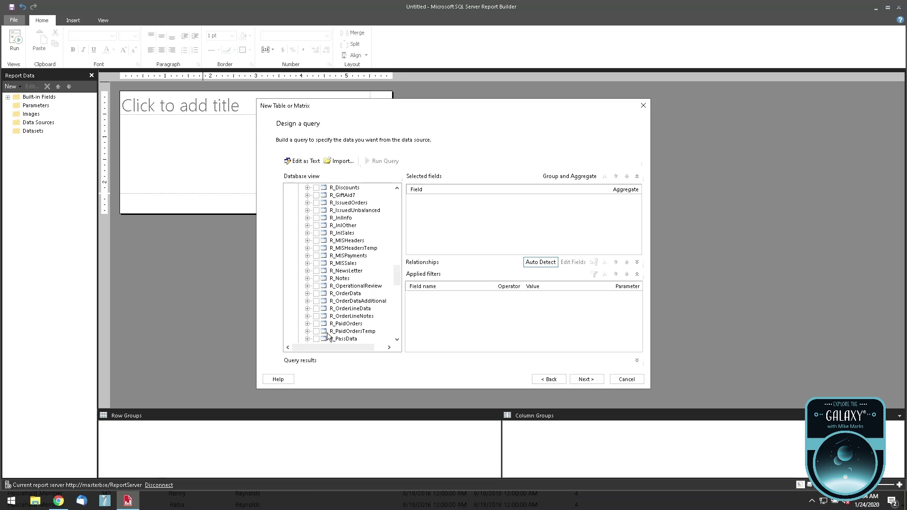
click(311, 295)
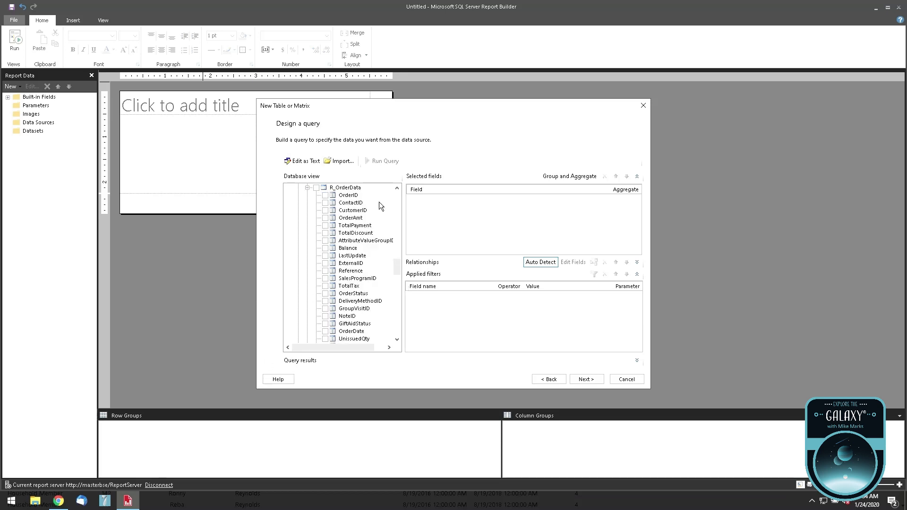
click(316, 187)
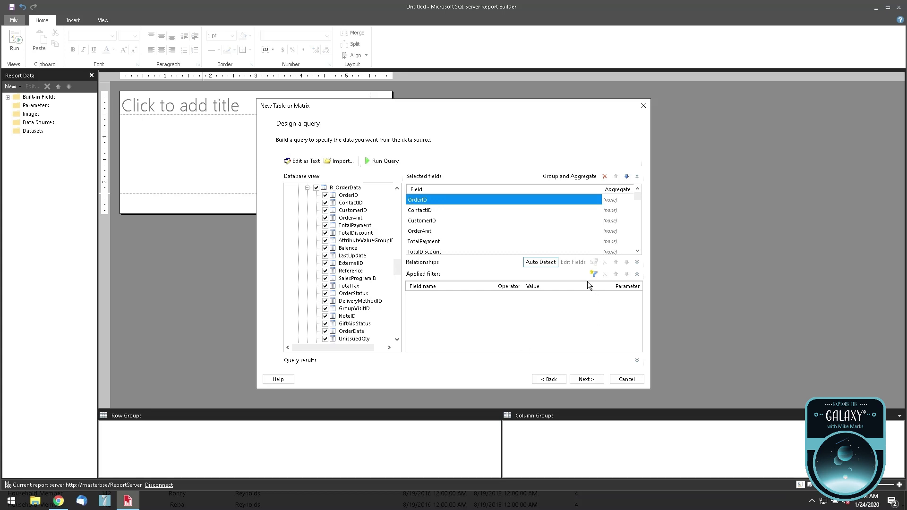
scroll(400, 267, up, 1)
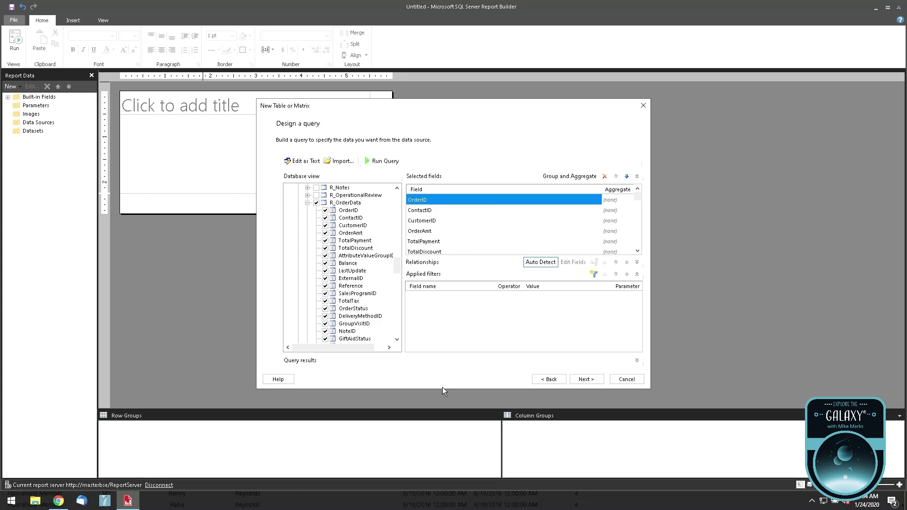
click(594, 383)
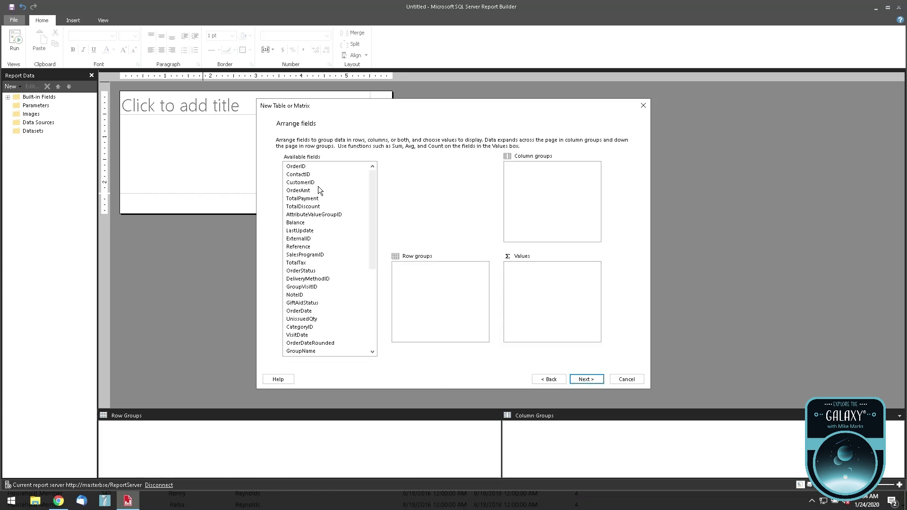
Step: Add the OrderID and ContactID fields to the table's Values
drag(375, 195, 367, 122)
click(531, 192)
drag(307, 170, 568, 321)
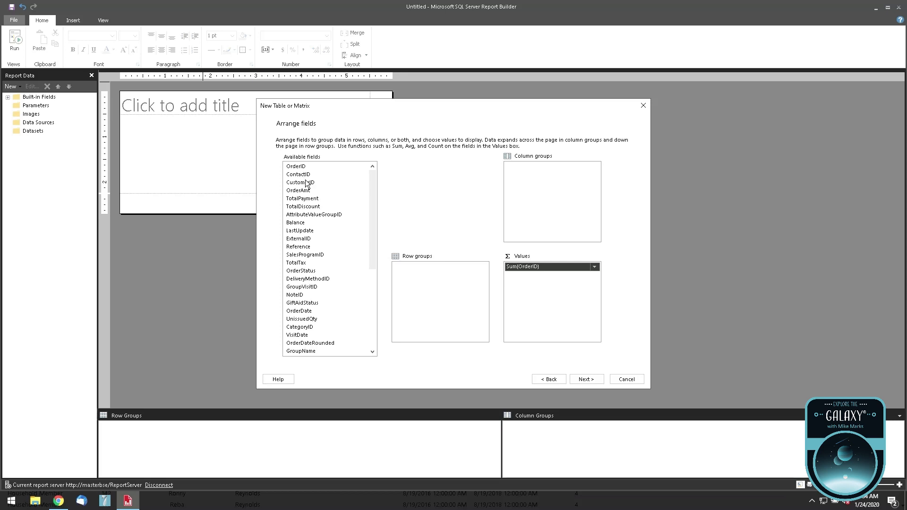
click(306, 176)
drag(307, 179, 549, 313)
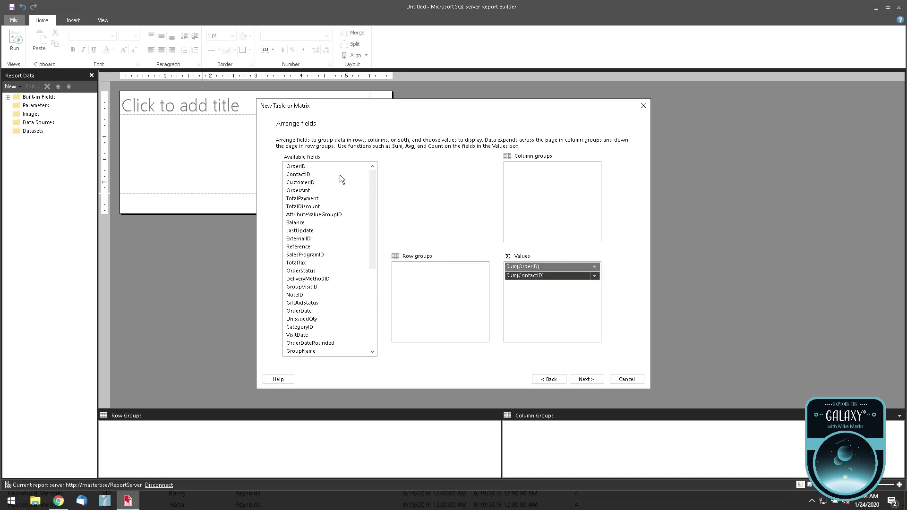
Step: Add the CustomerID and OrderAmt fields to the table's Values and finish the wizard with the default layout
drag(311, 184, 548, 331)
click(599, 379)
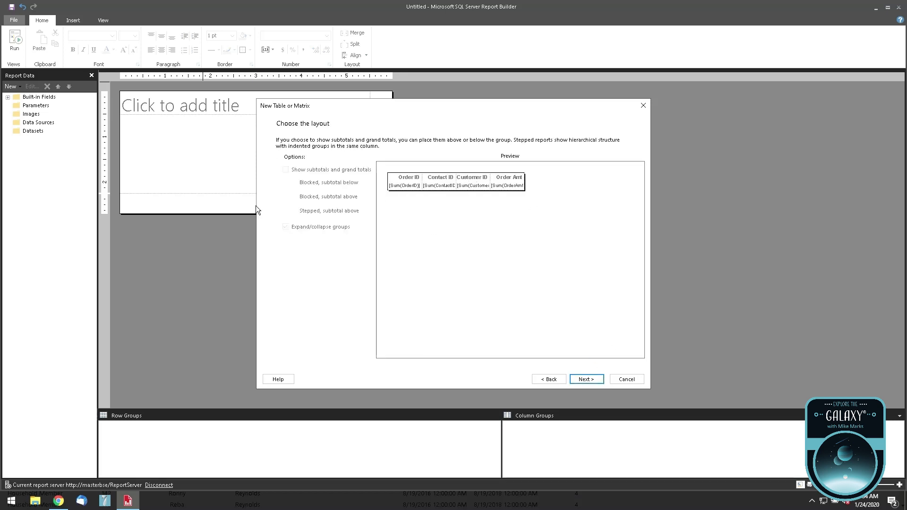
click(591, 383)
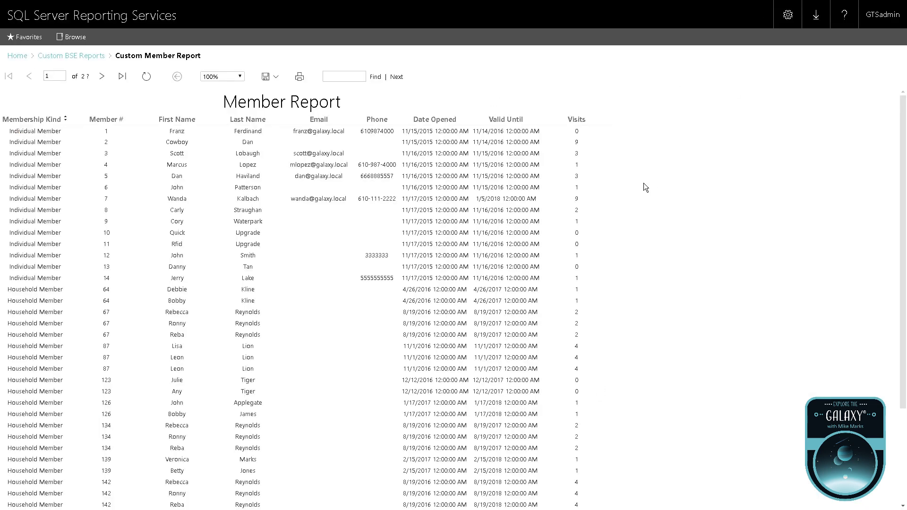
key(alt+Tab)
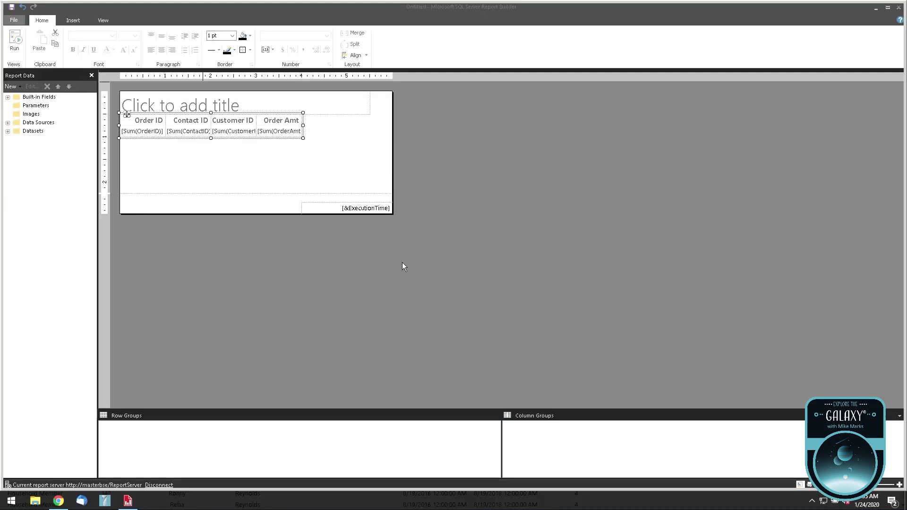
click(348, 174)
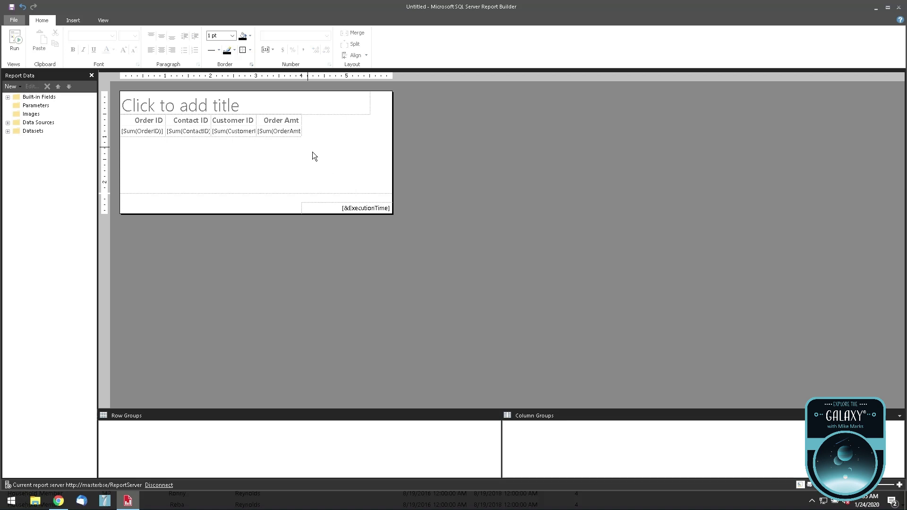
Step: Try to apply a border color to the Order Amt value cell in the new table
click(279, 132)
click(235, 51)
click(242, 66)
click(279, 122)
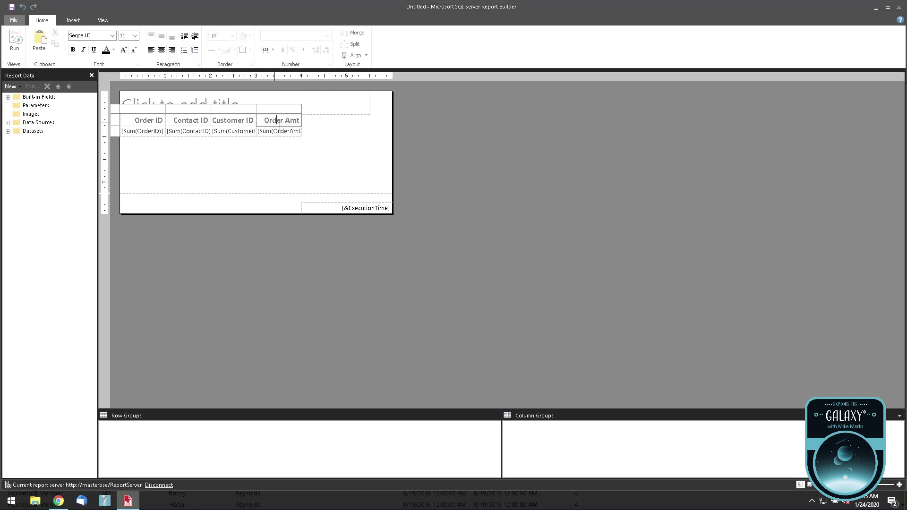
click(322, 188)
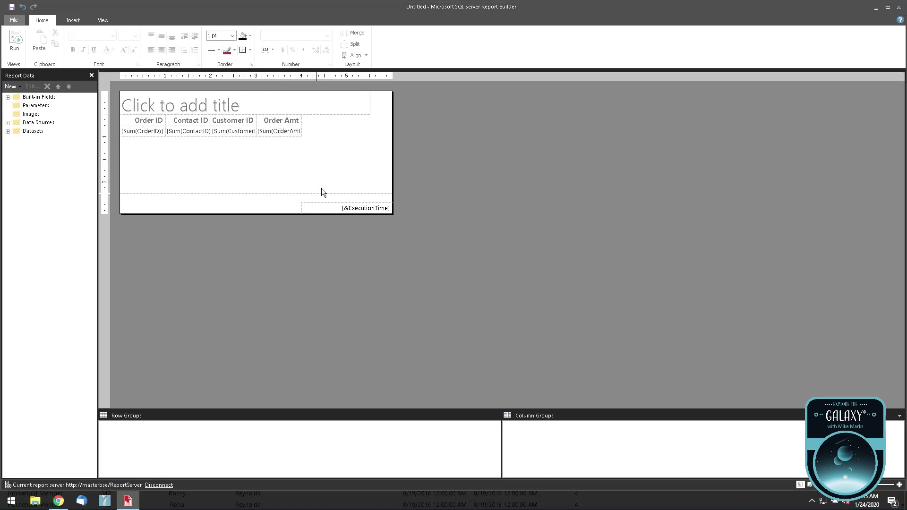